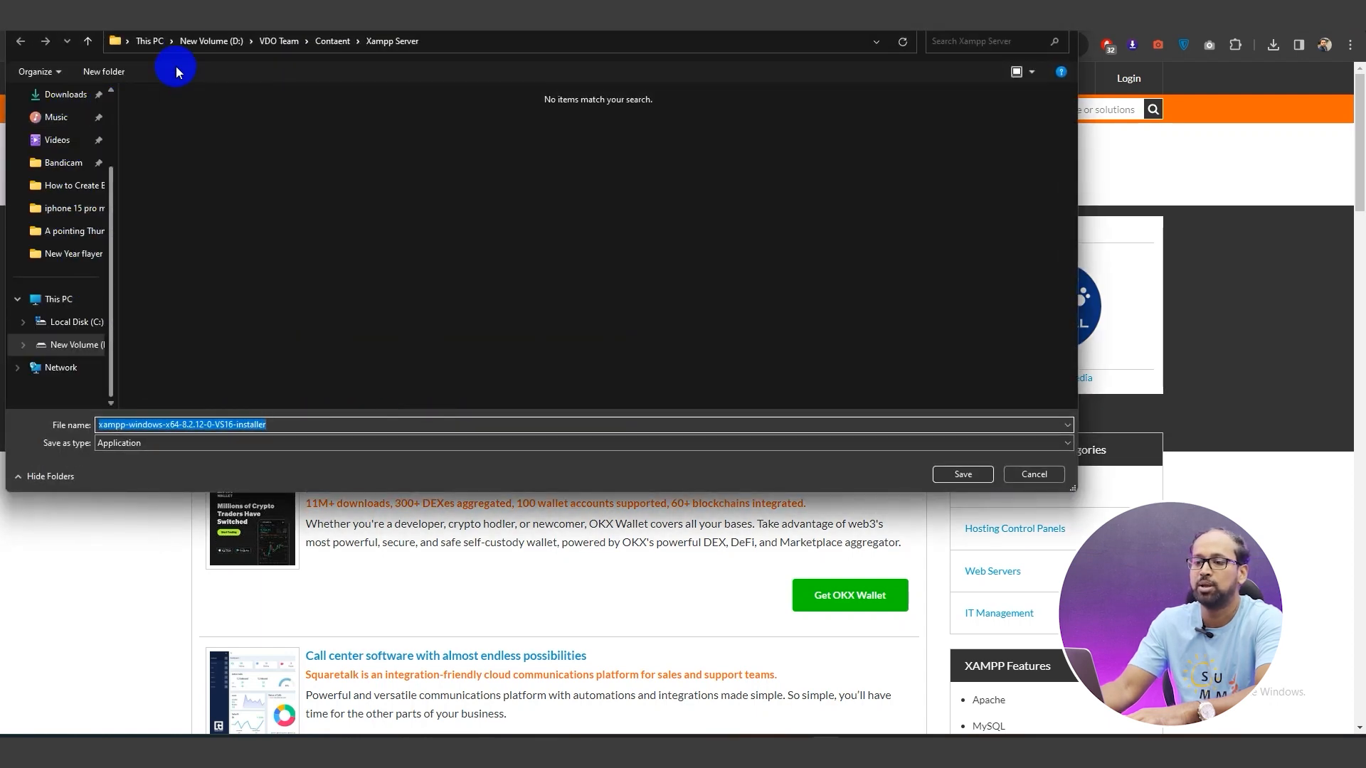
Save the XAMPP installer to Downloads and start the XAMPP installation
scroll(57, 121, up, 2)
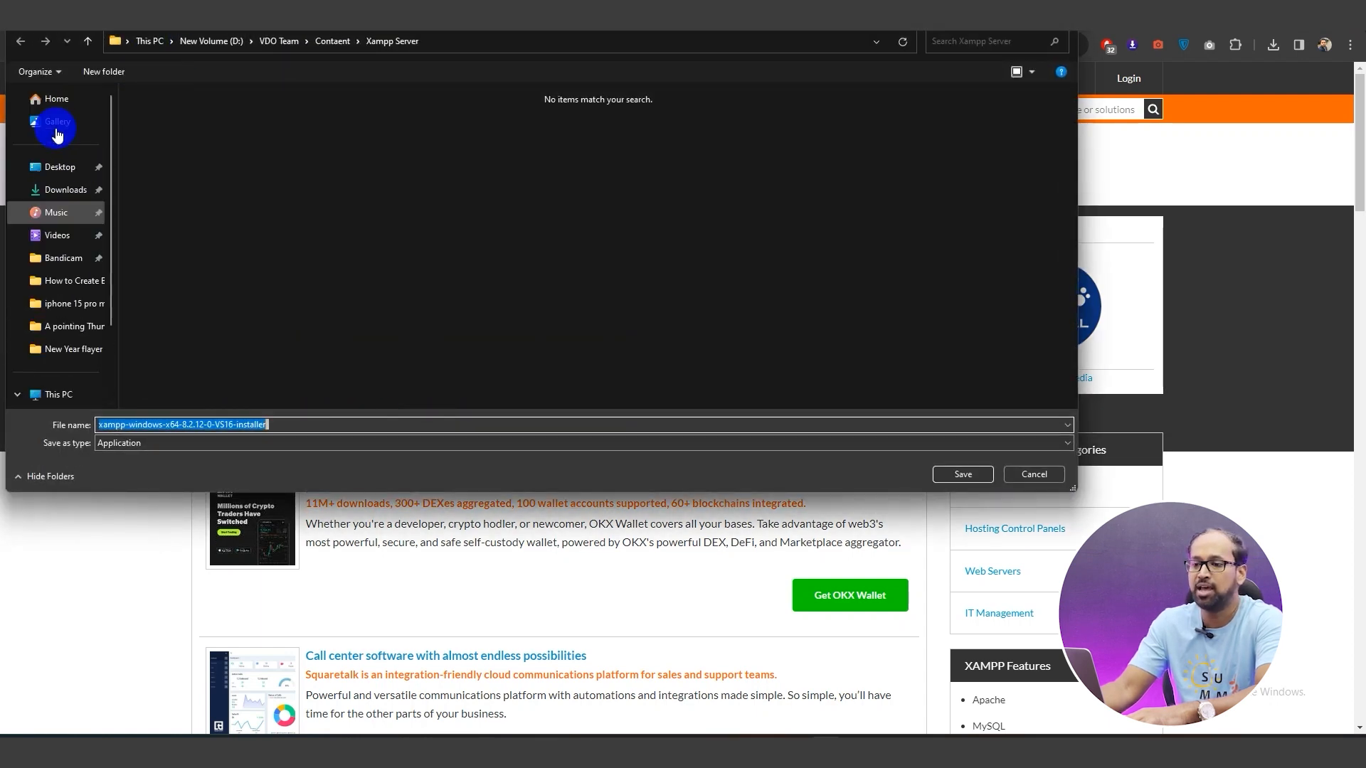
click(66, 198)
click(963, 476)
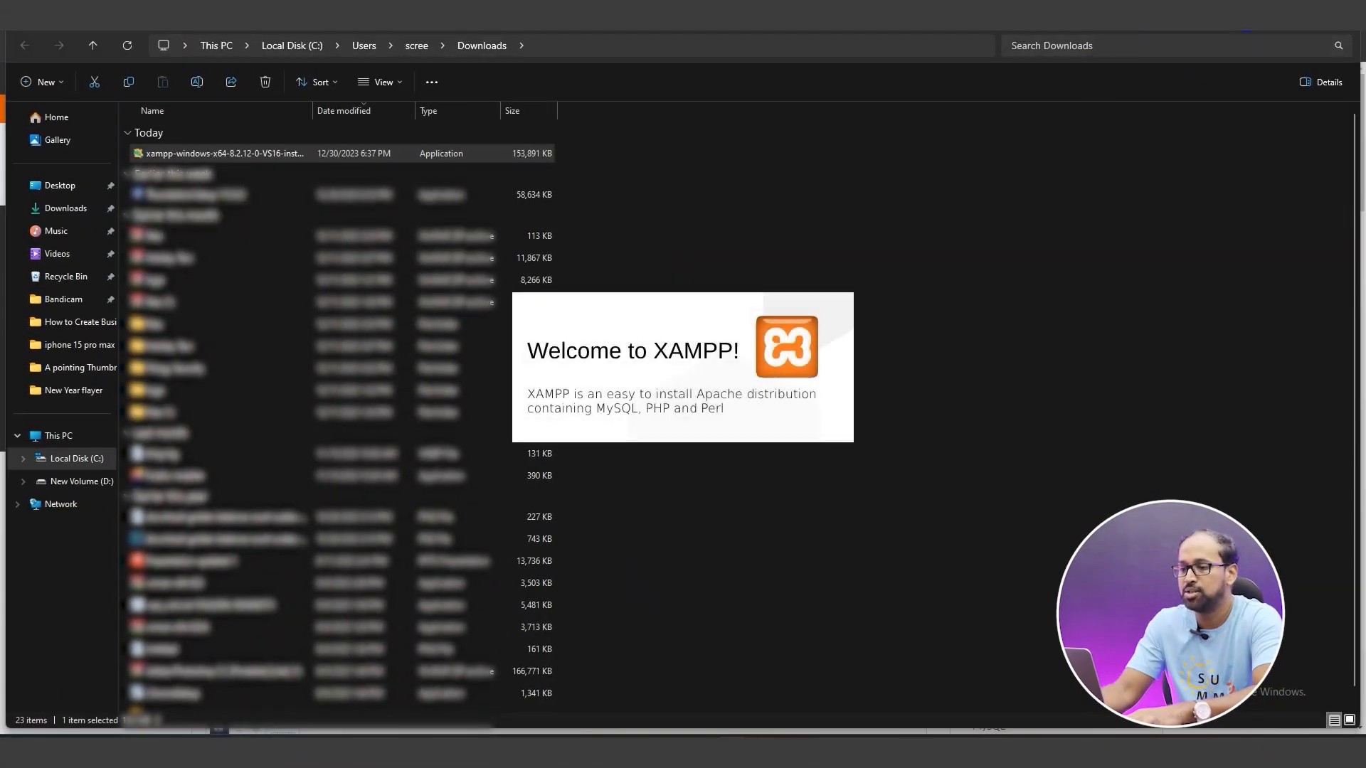
click(760, 512)
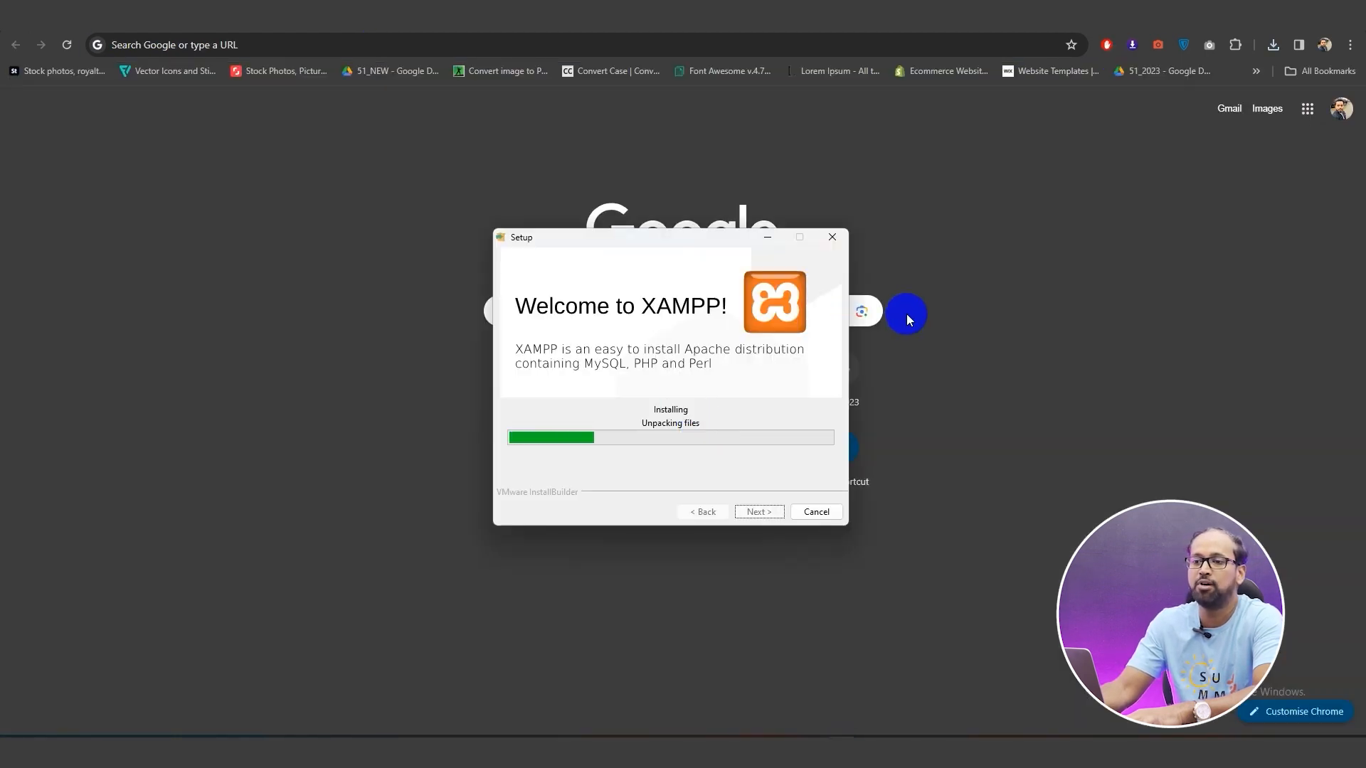
click(517, 42)
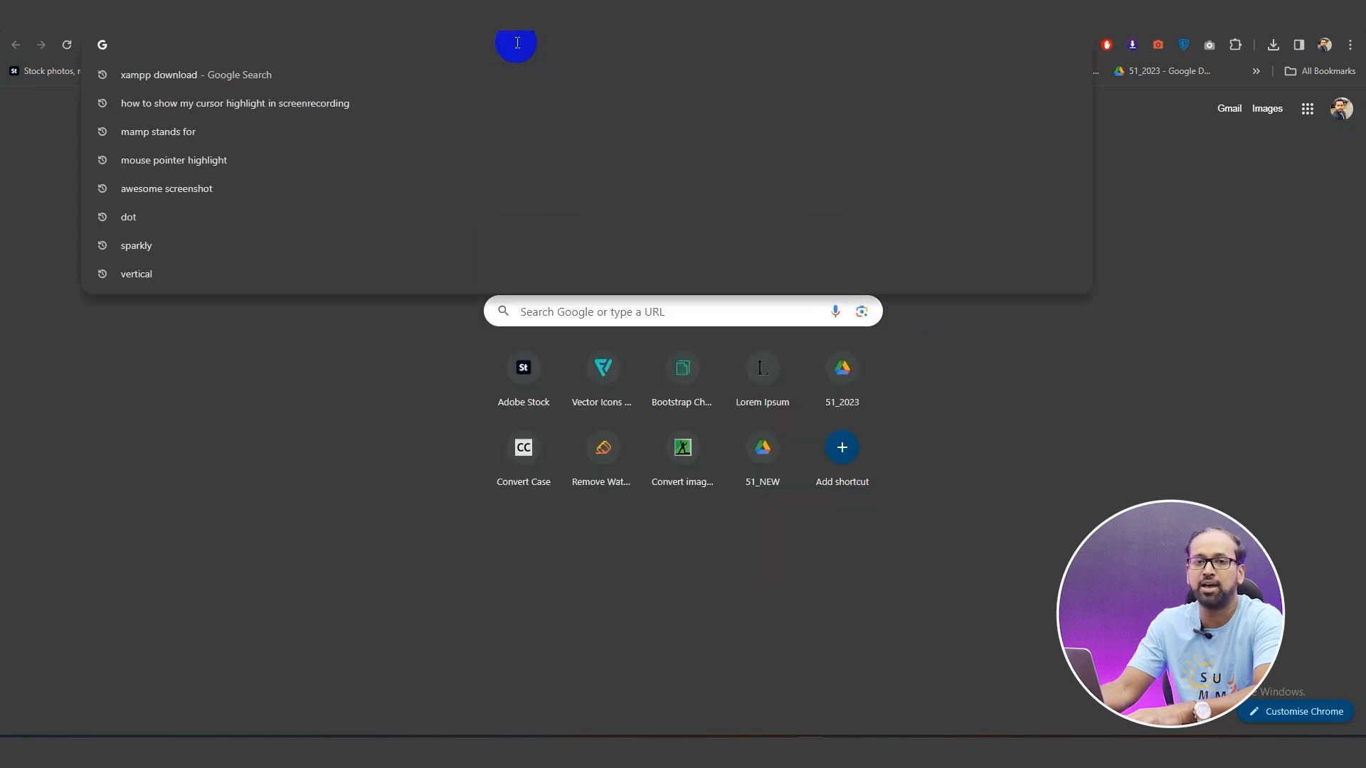
text(wordper)
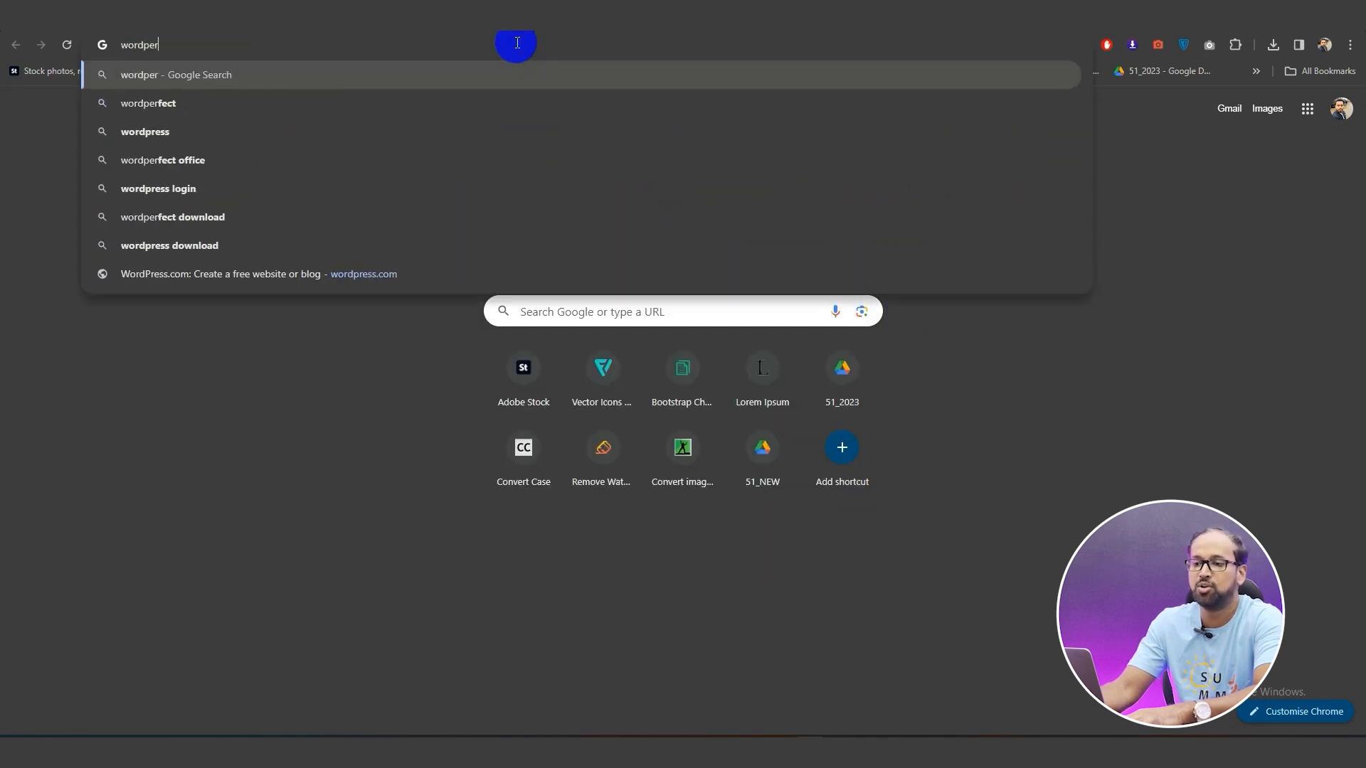
key(BackSpace)
key(BackSpace)
text(res)
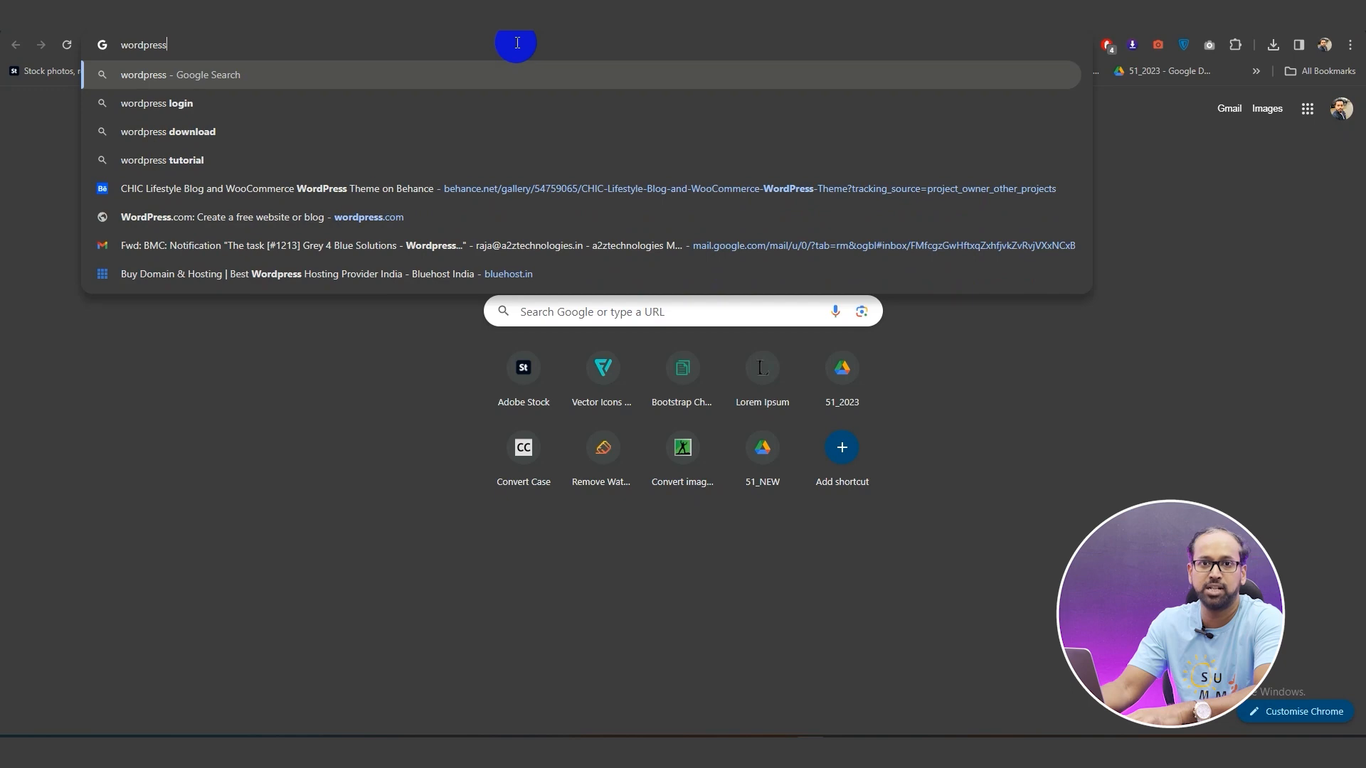
text(s)
key(Return)
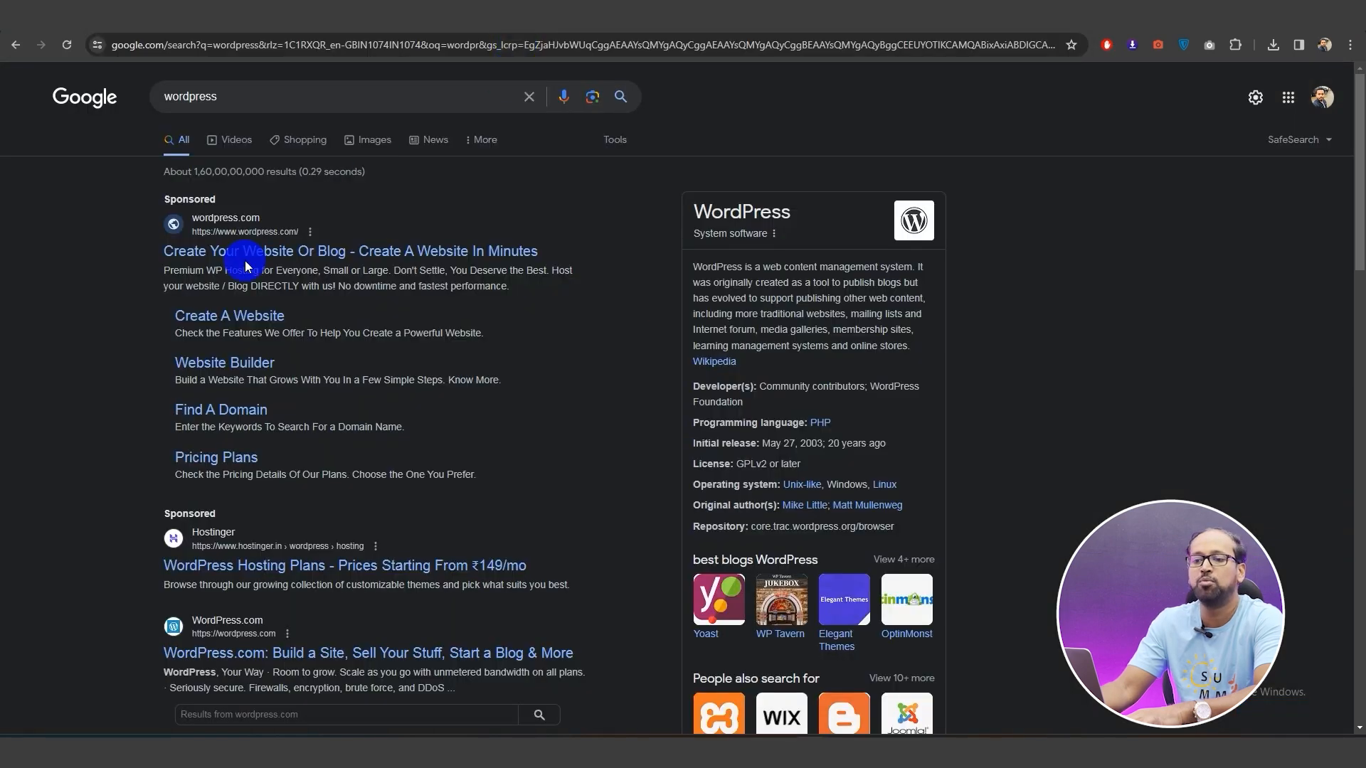
click(245, 253)
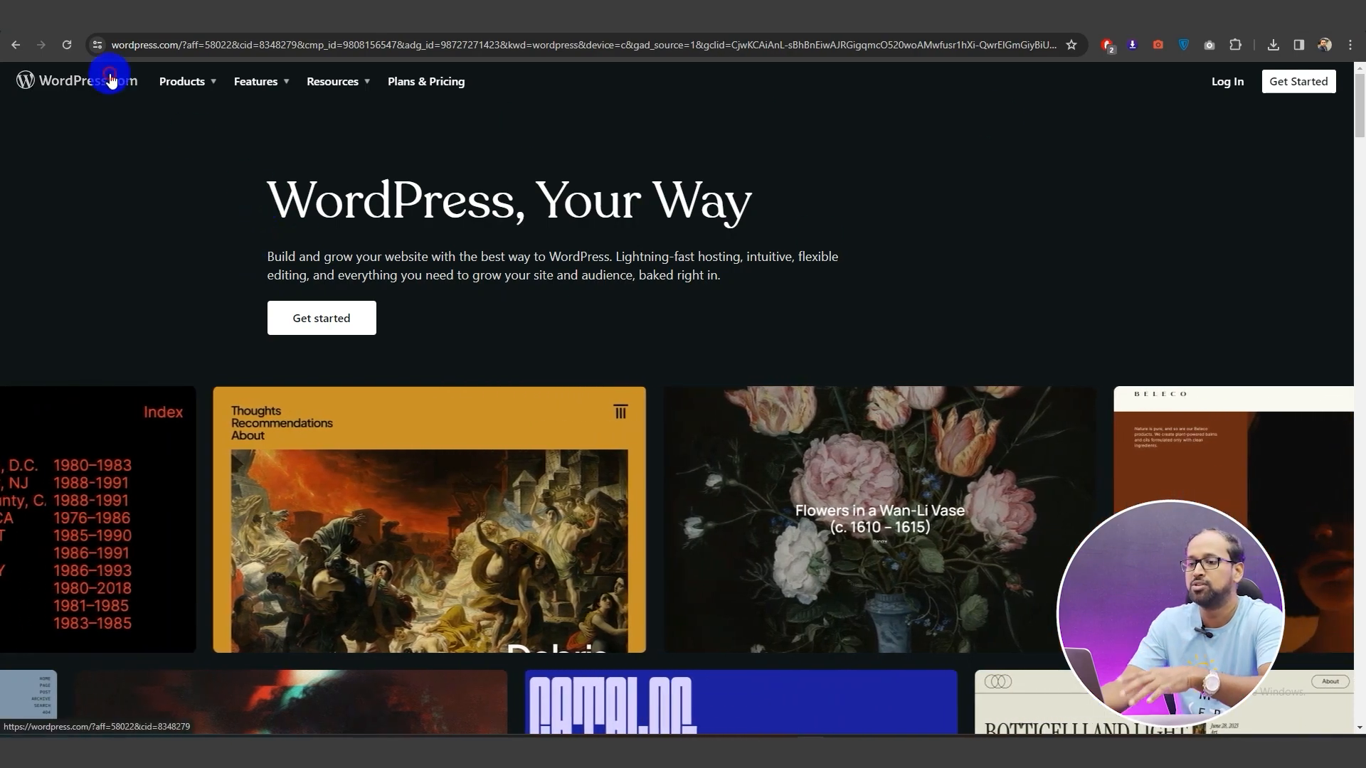
click(187, 45)
text(https://wordpress.org)
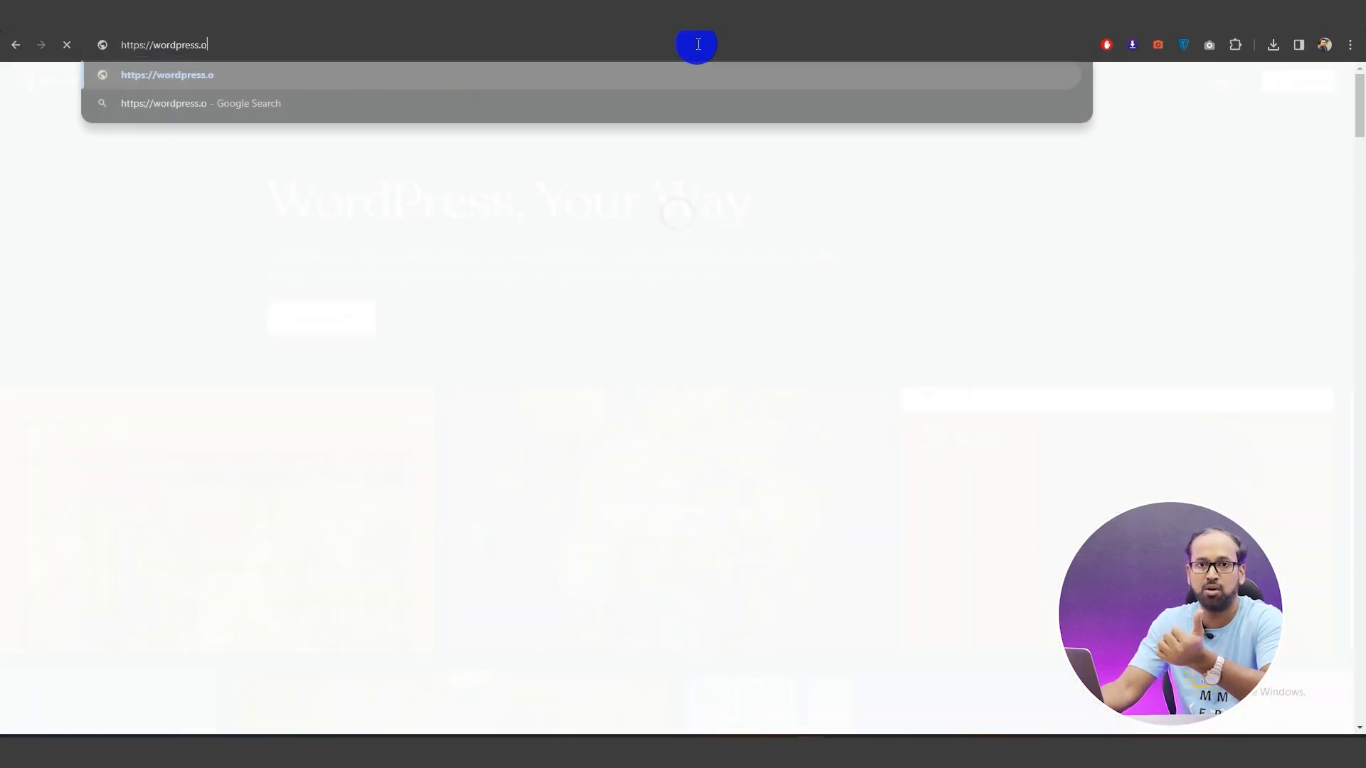
key(Return)
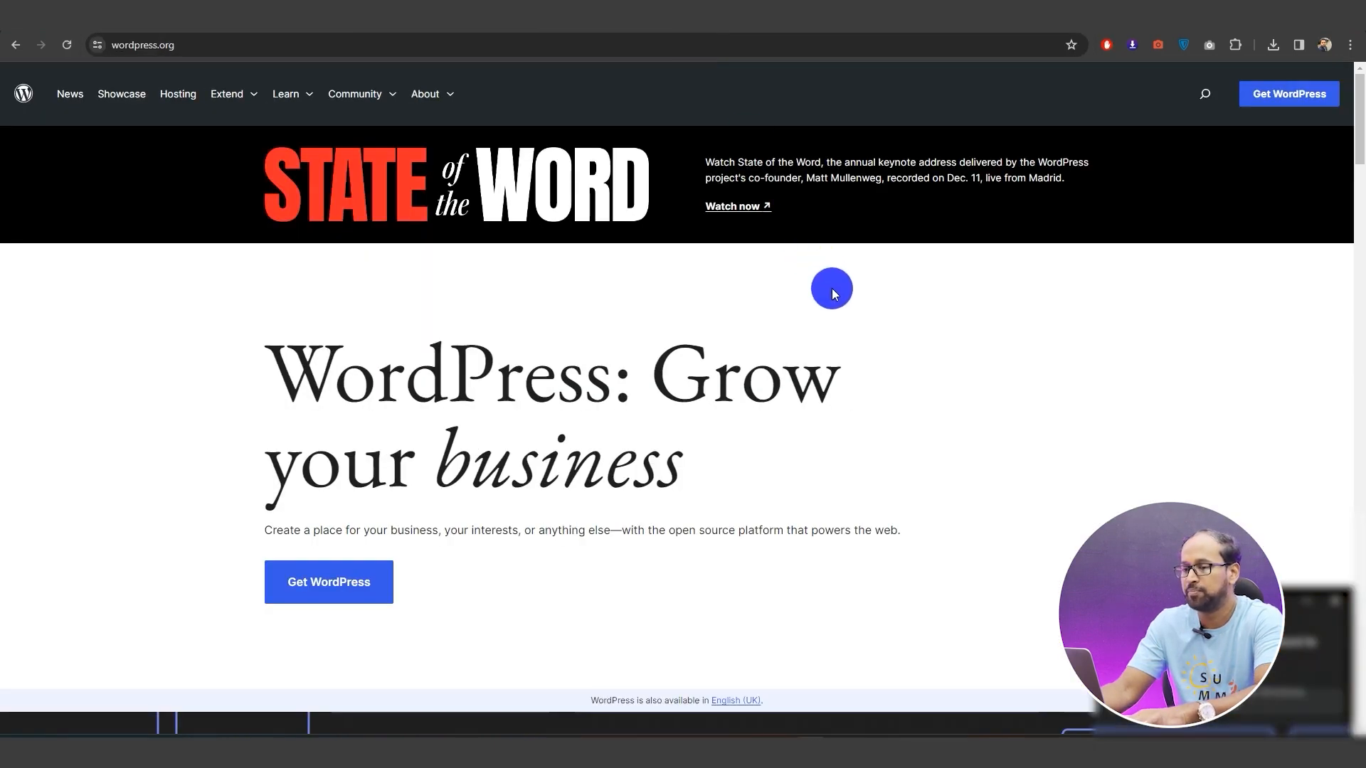
Download the WordPress 6.4.2 zip into the Downloads folder
click(310, 587)
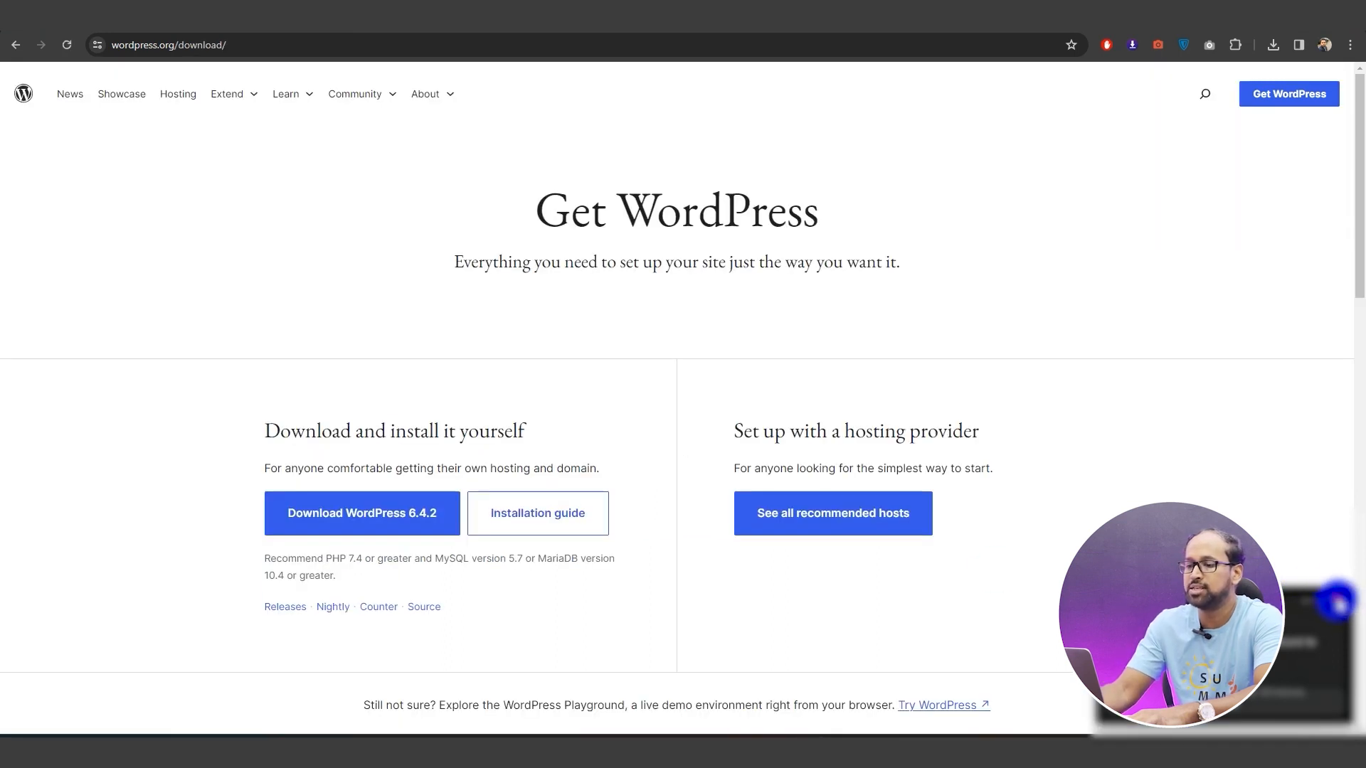
click(1338, 602)
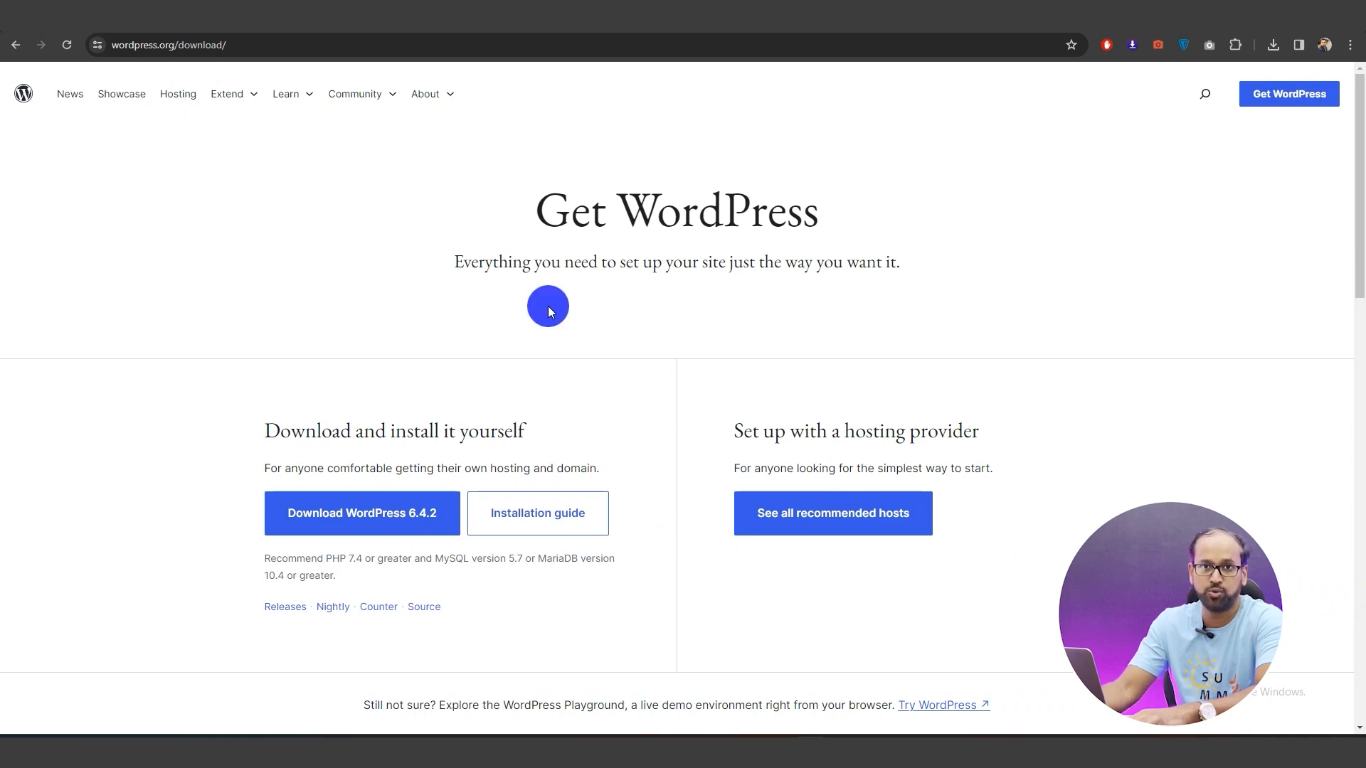
click(403, 519)
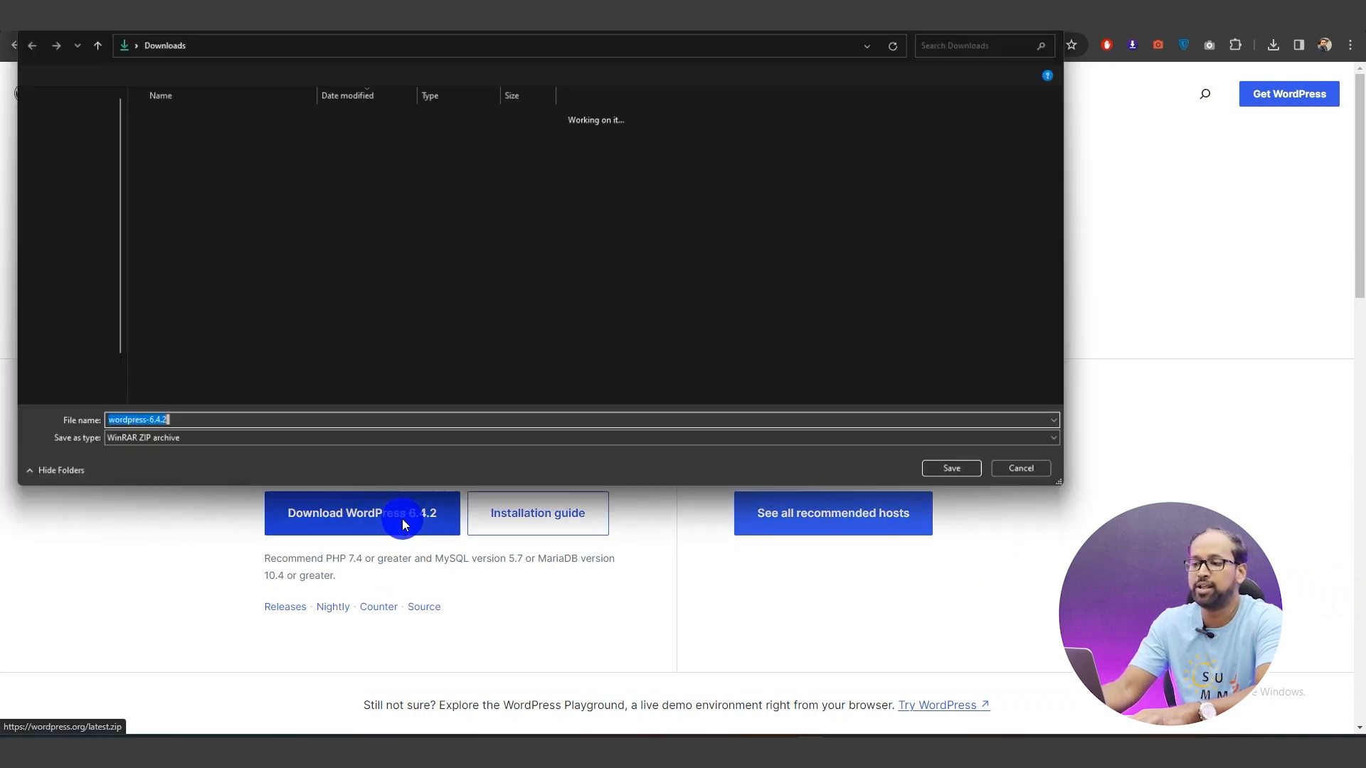
click(962, 468)
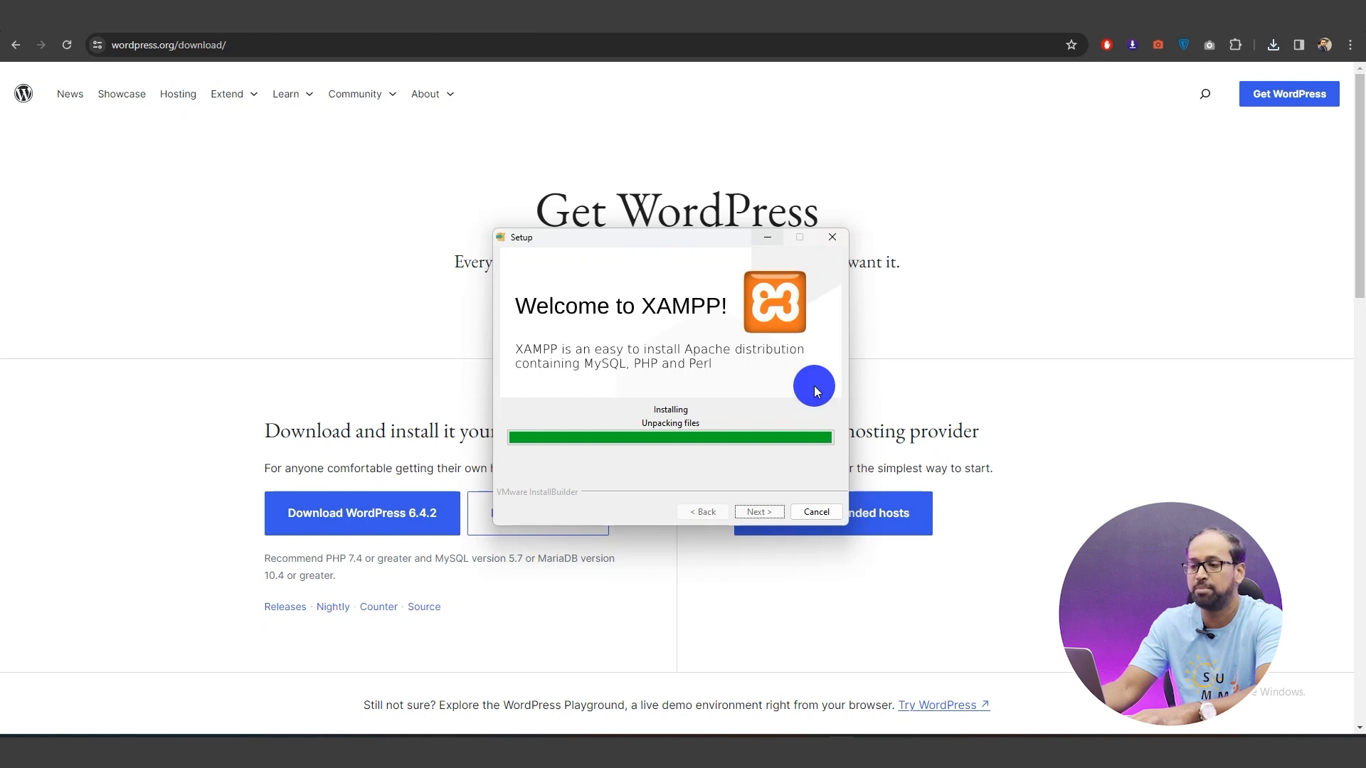
Open a new Chrome tab and finish XAMPP Setup, launching the Control Panel
click(975, 434)
key(ctrl+t)
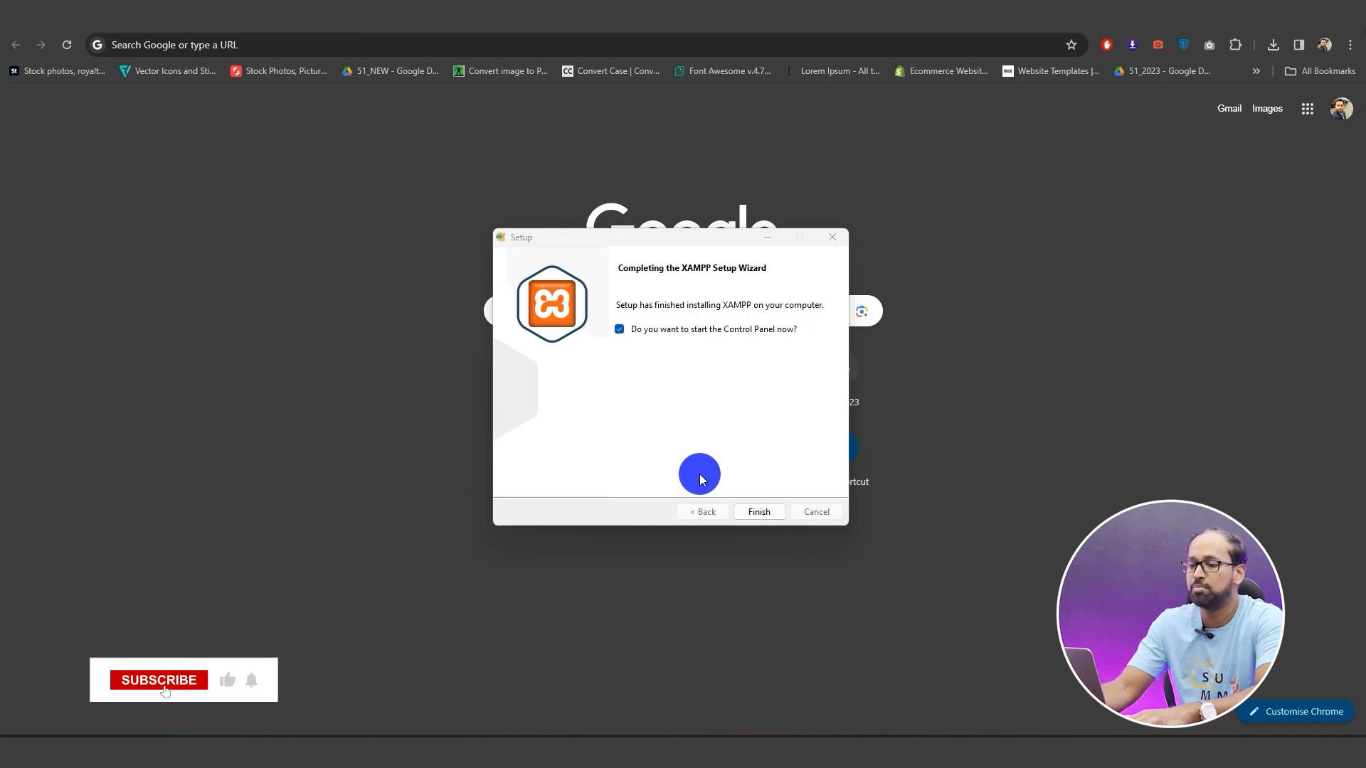
click(764, 512)
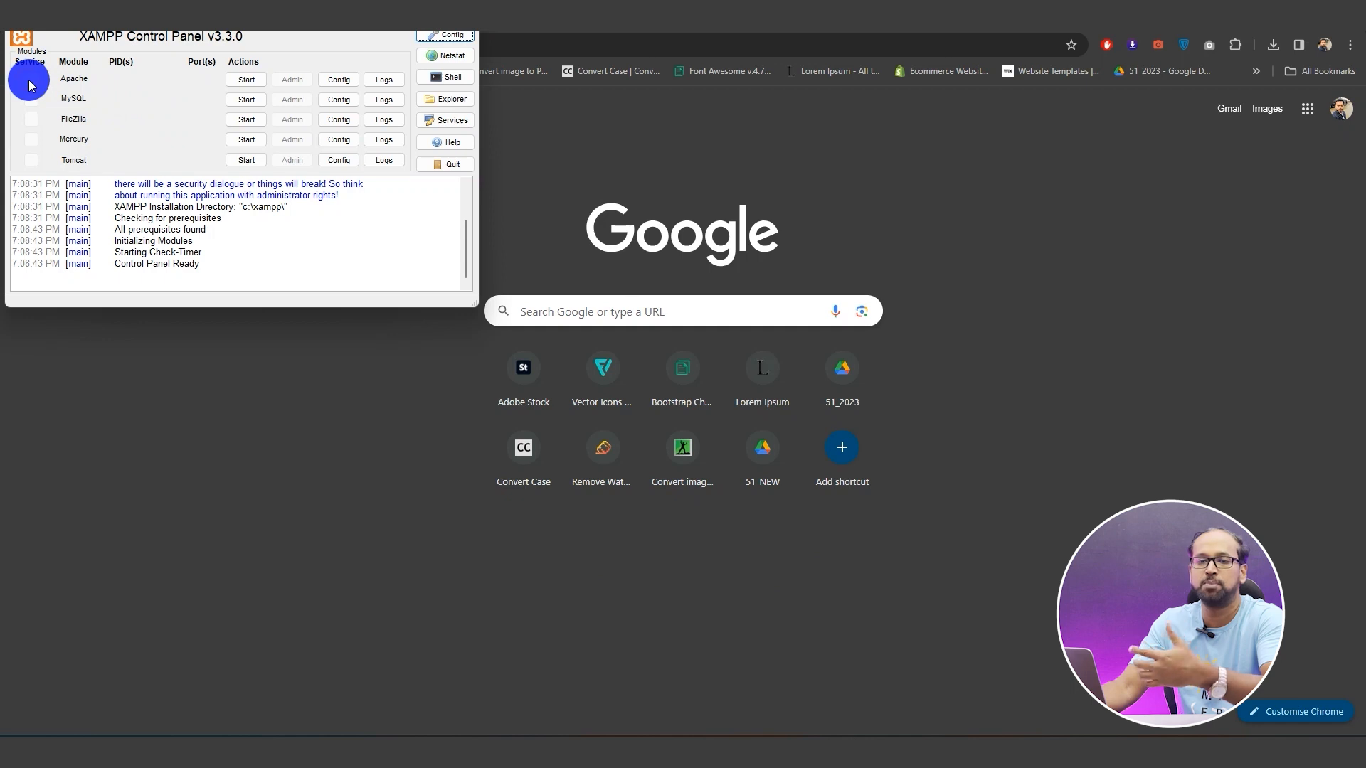
Start Apache and MySQL, allowing mysqld through the Windows firewall
click(246, 79)
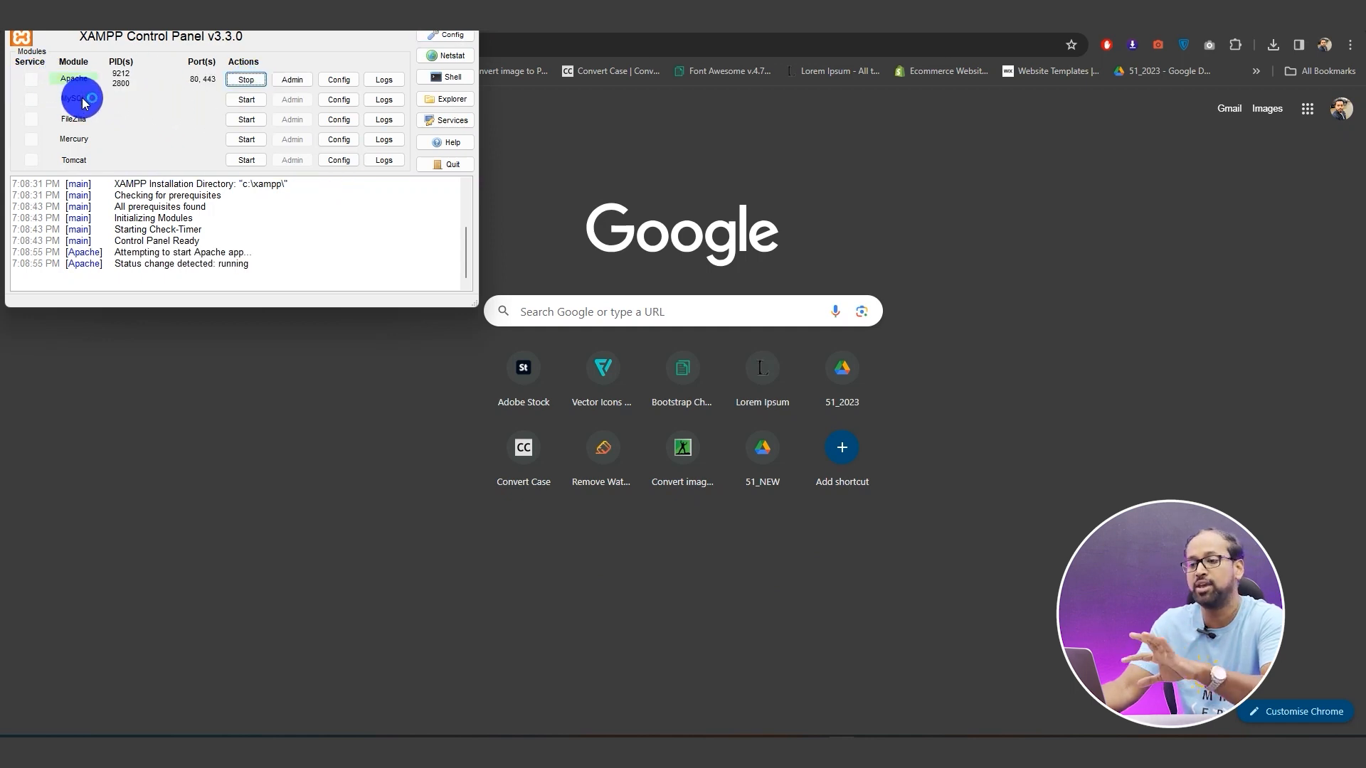
click(249, 100)
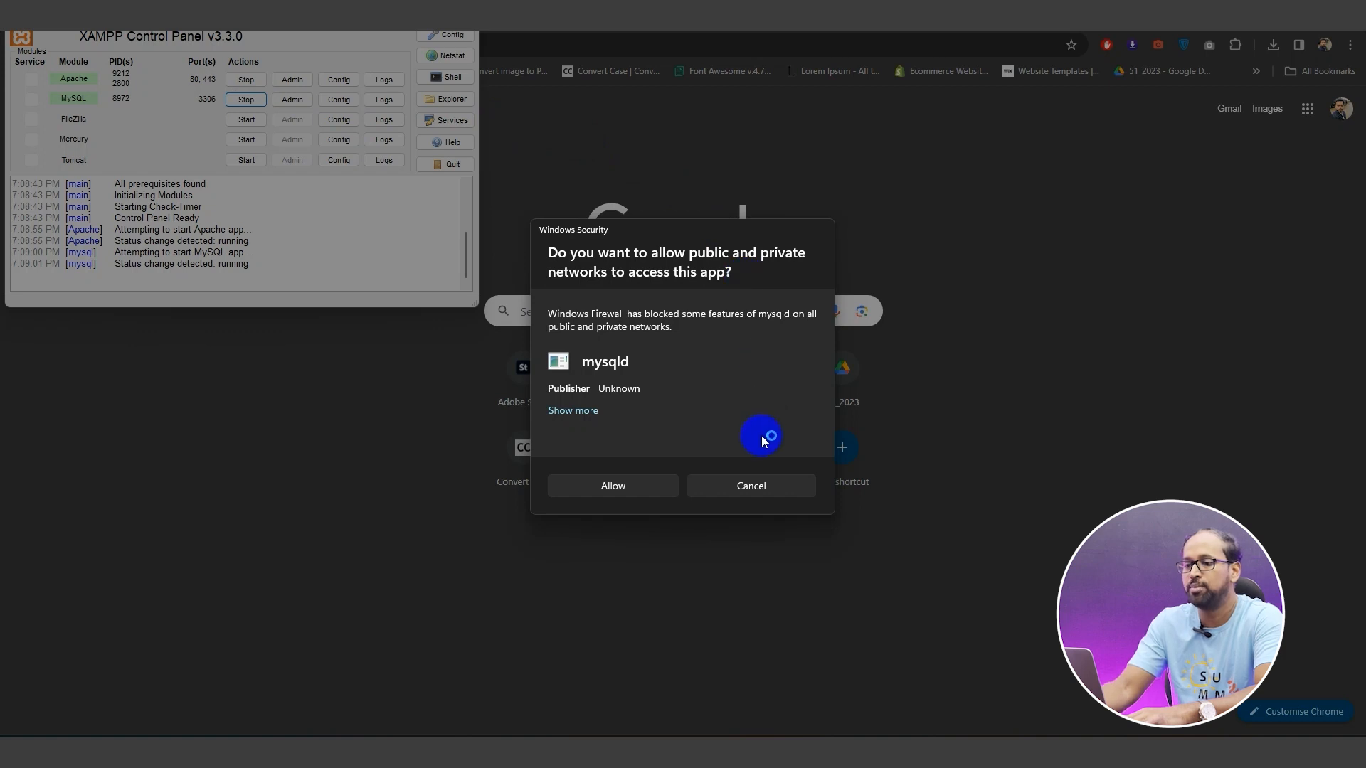
click(585, 486)
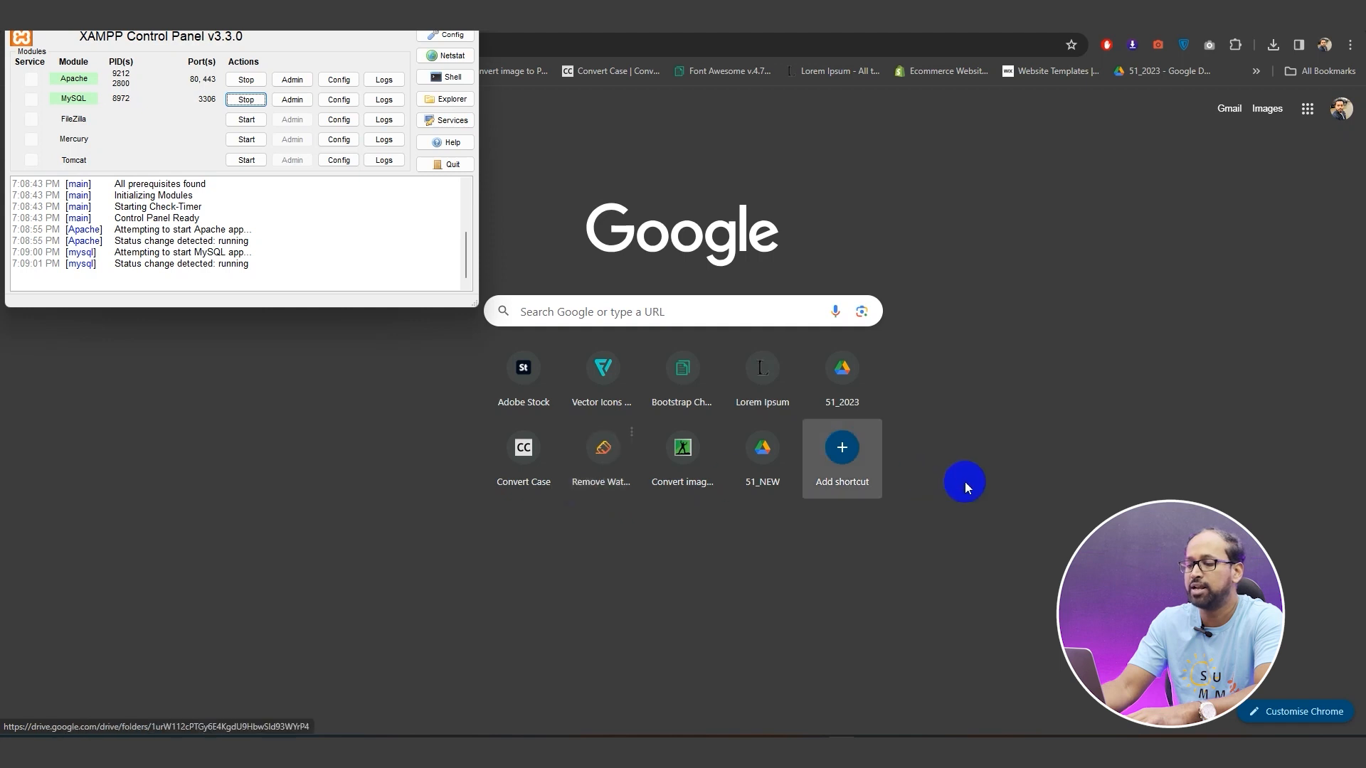
click(1010, 463)
mouse_move(715, 736)
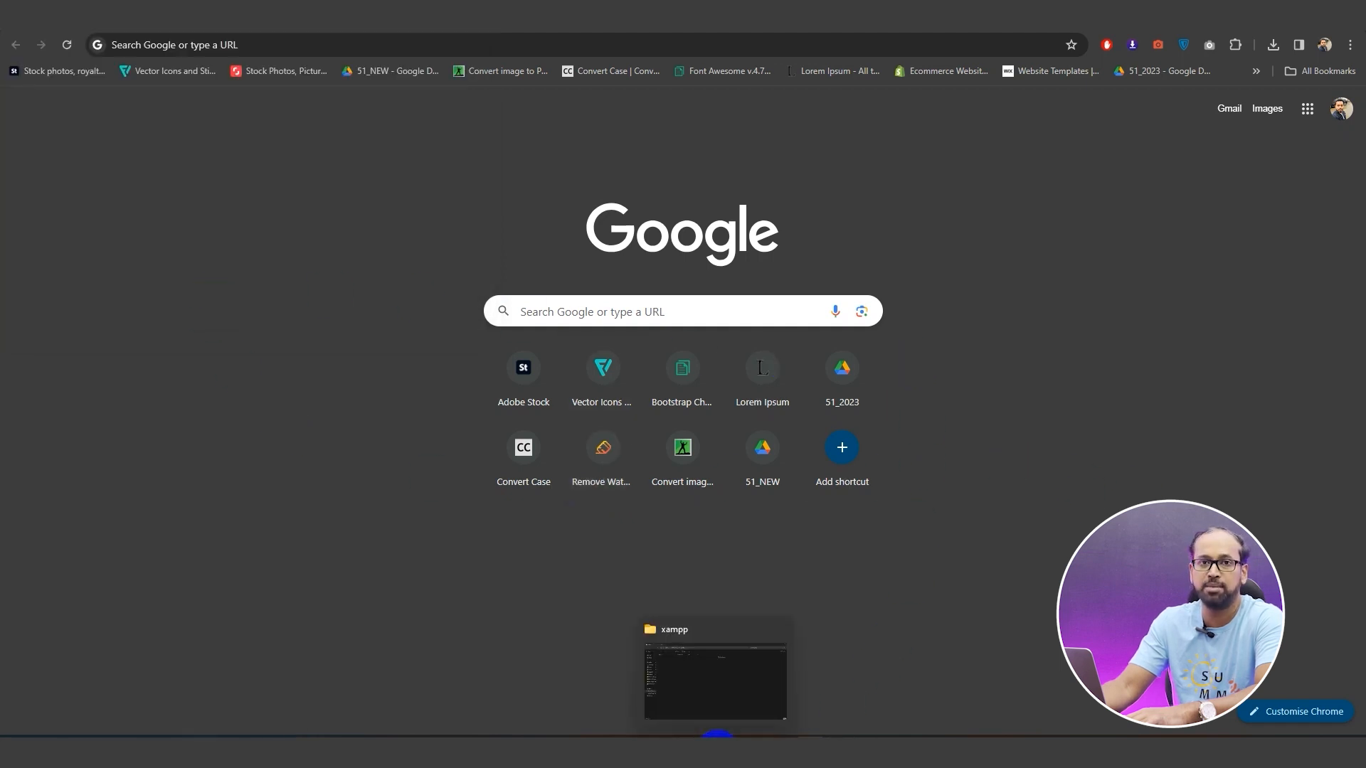
Create a demo folder in C:\xampp\htdocs, then select the wordpress-6.4.2 zip in Downloads
click(718, 736)
click(57, 458)
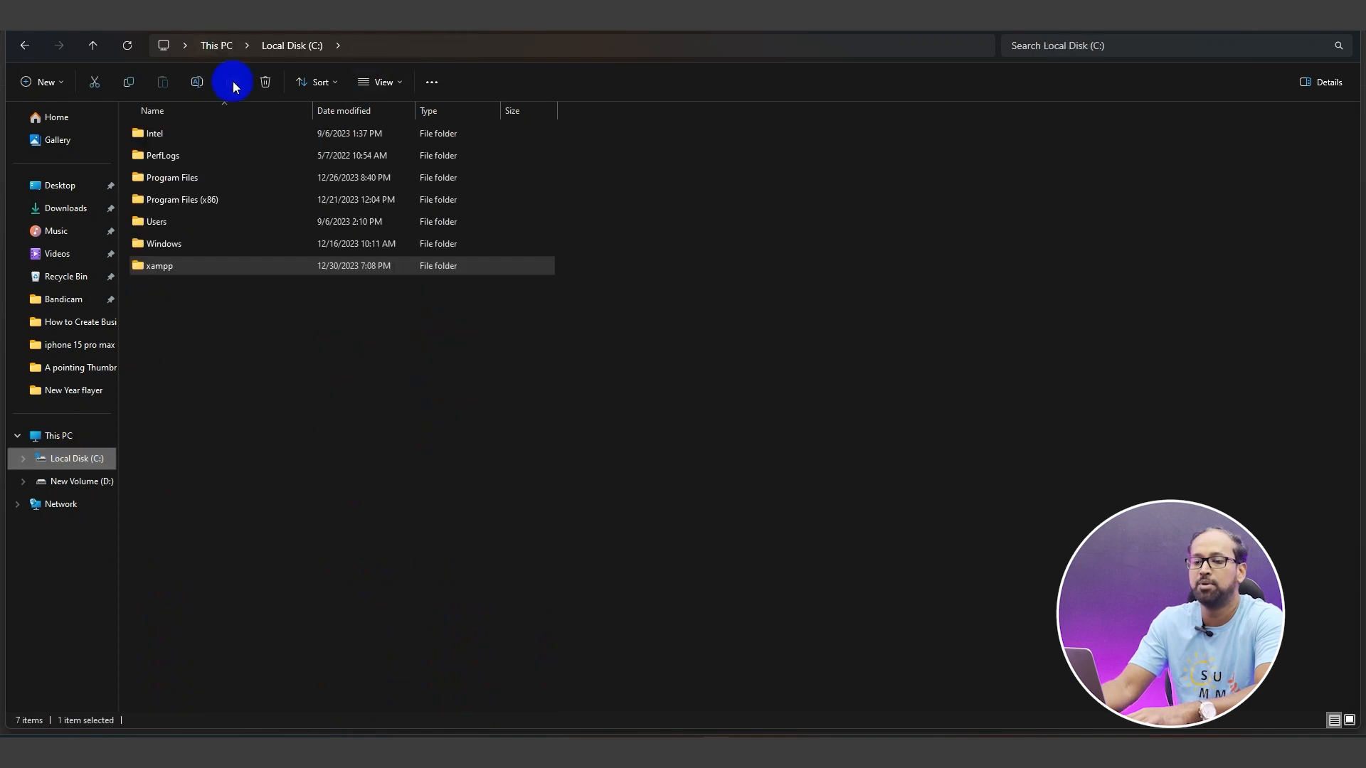
double_click(173, 267)
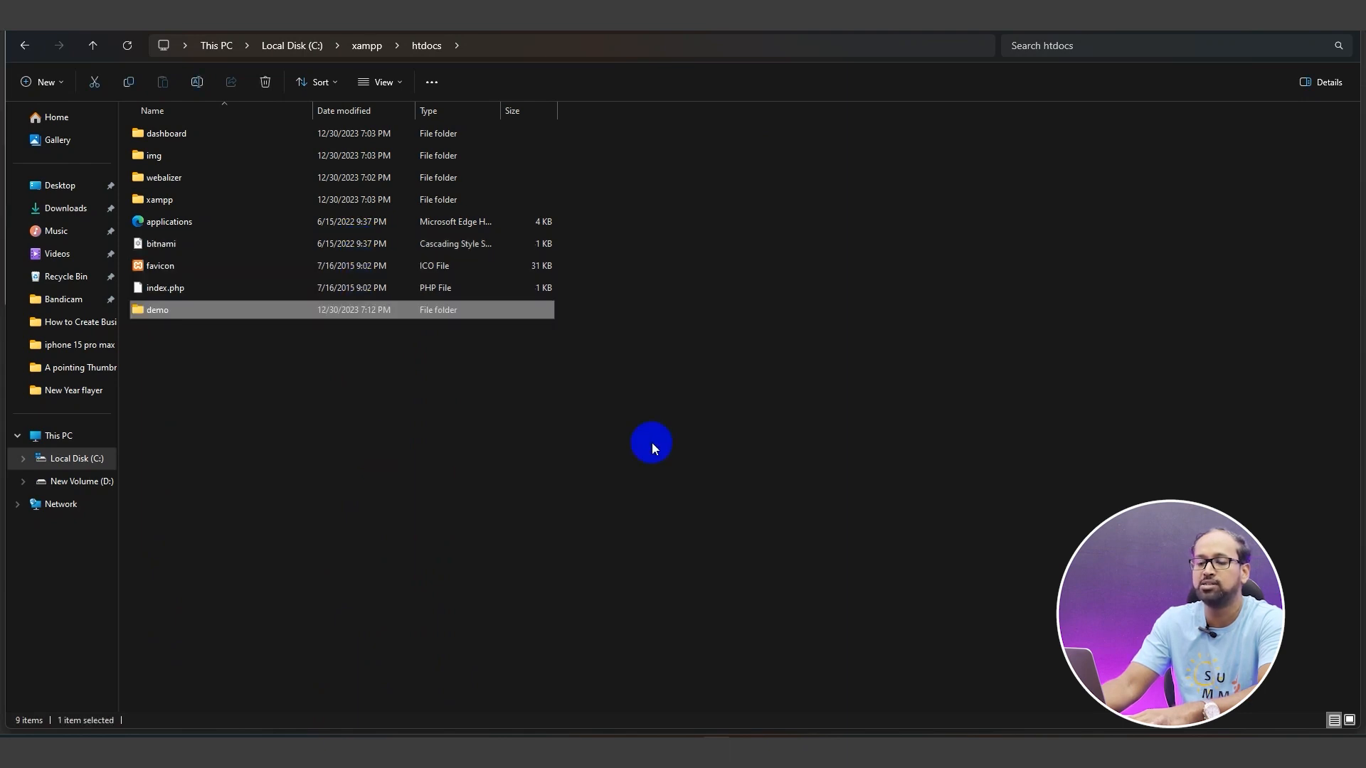
click(652, 442)
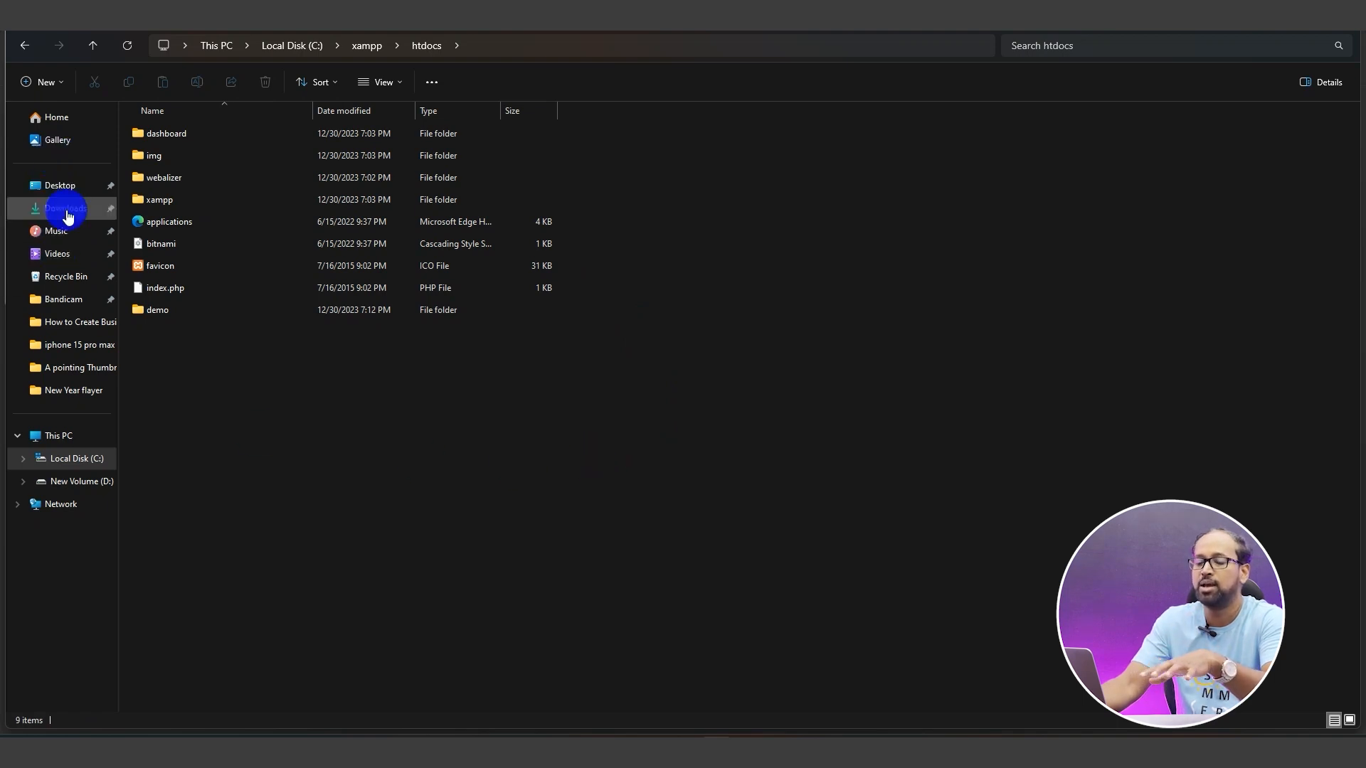
click(67, 210)
click(163, 155)
Extract the WordPress zip into a wordpress-6.4.2 folder in Downloads
right_click(163, 155)
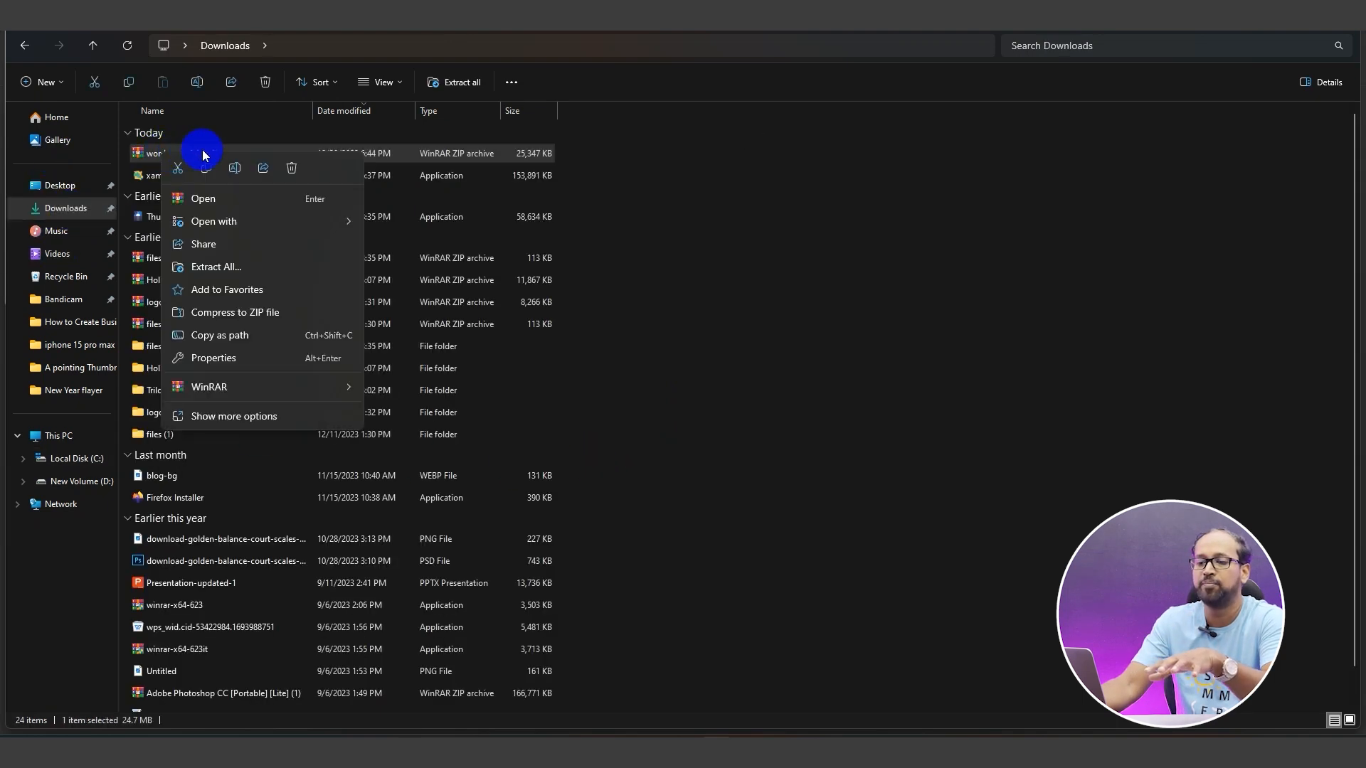
mouse_move(326, 387)
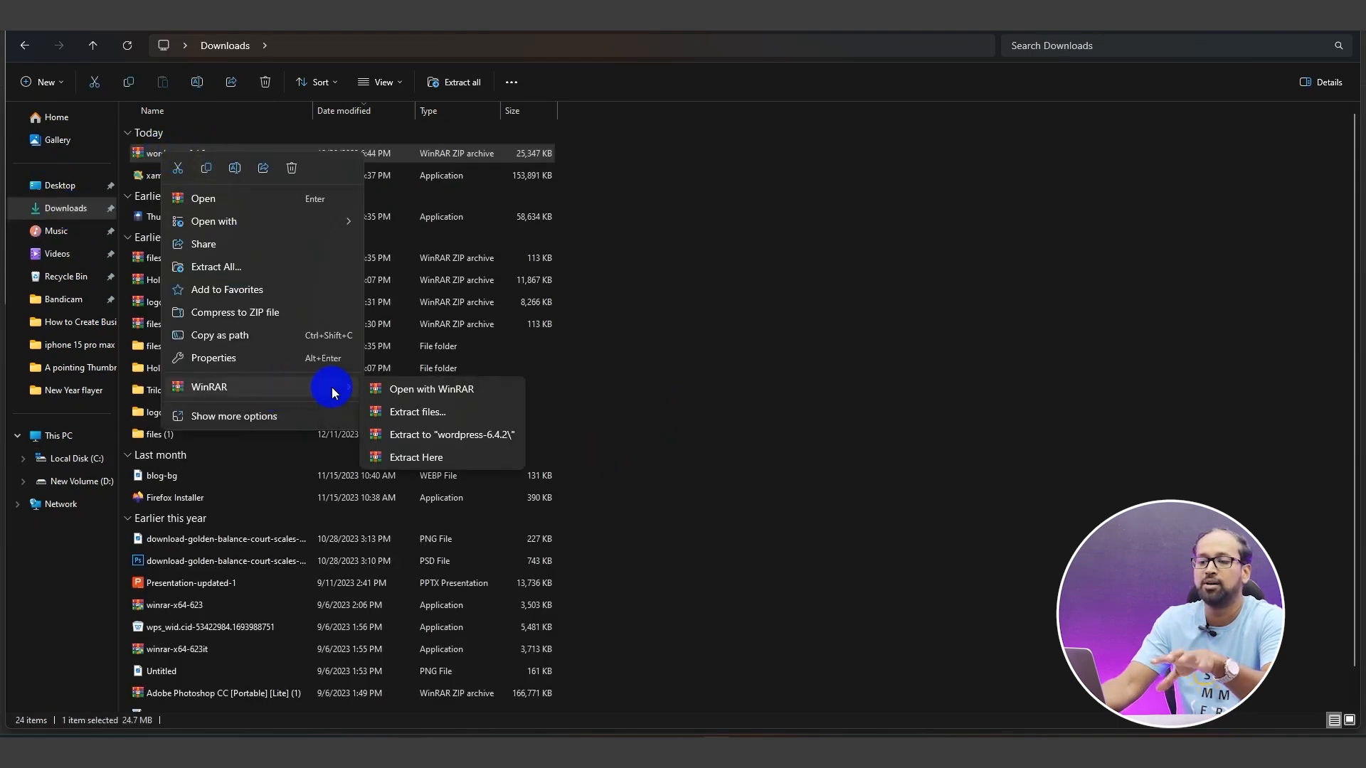
click(411, 436)
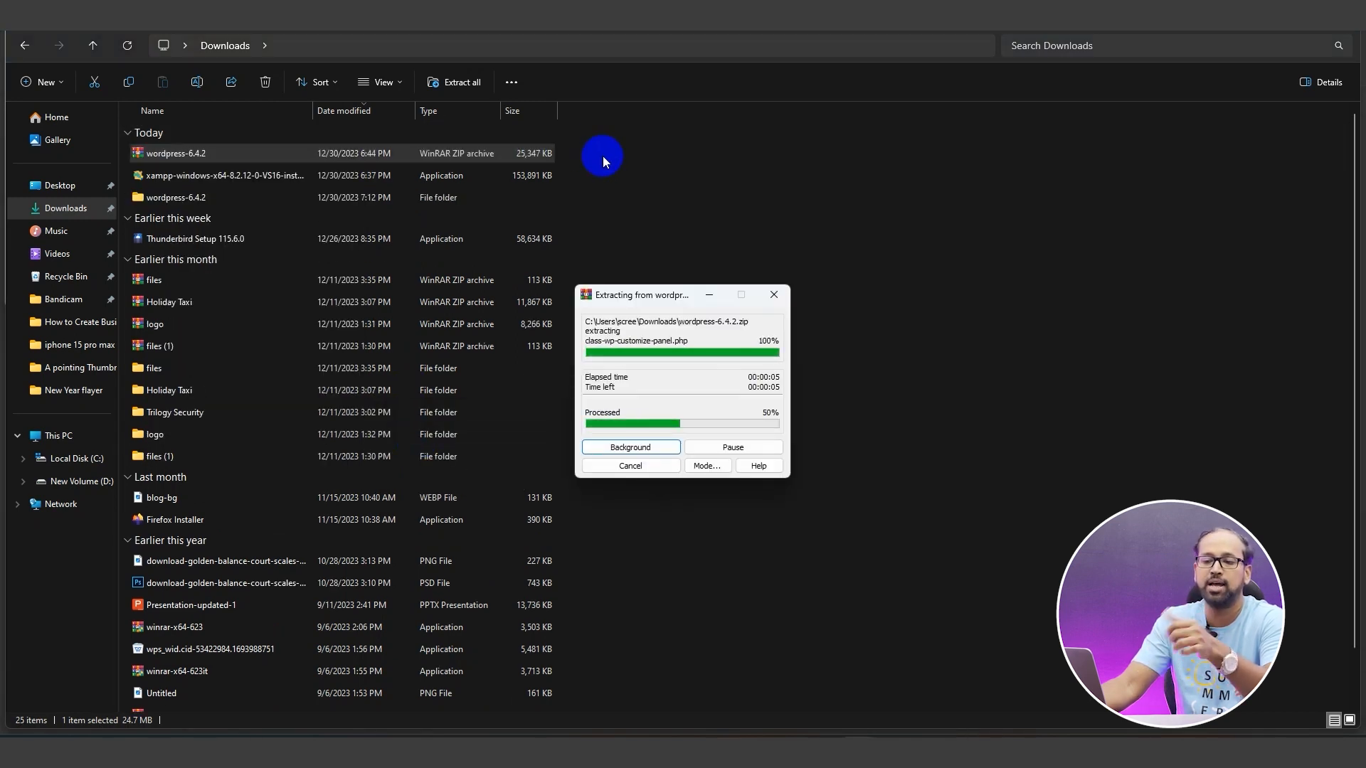
click(128, 261)
click(129, 281)
click(130, 302)
click(126, 219)
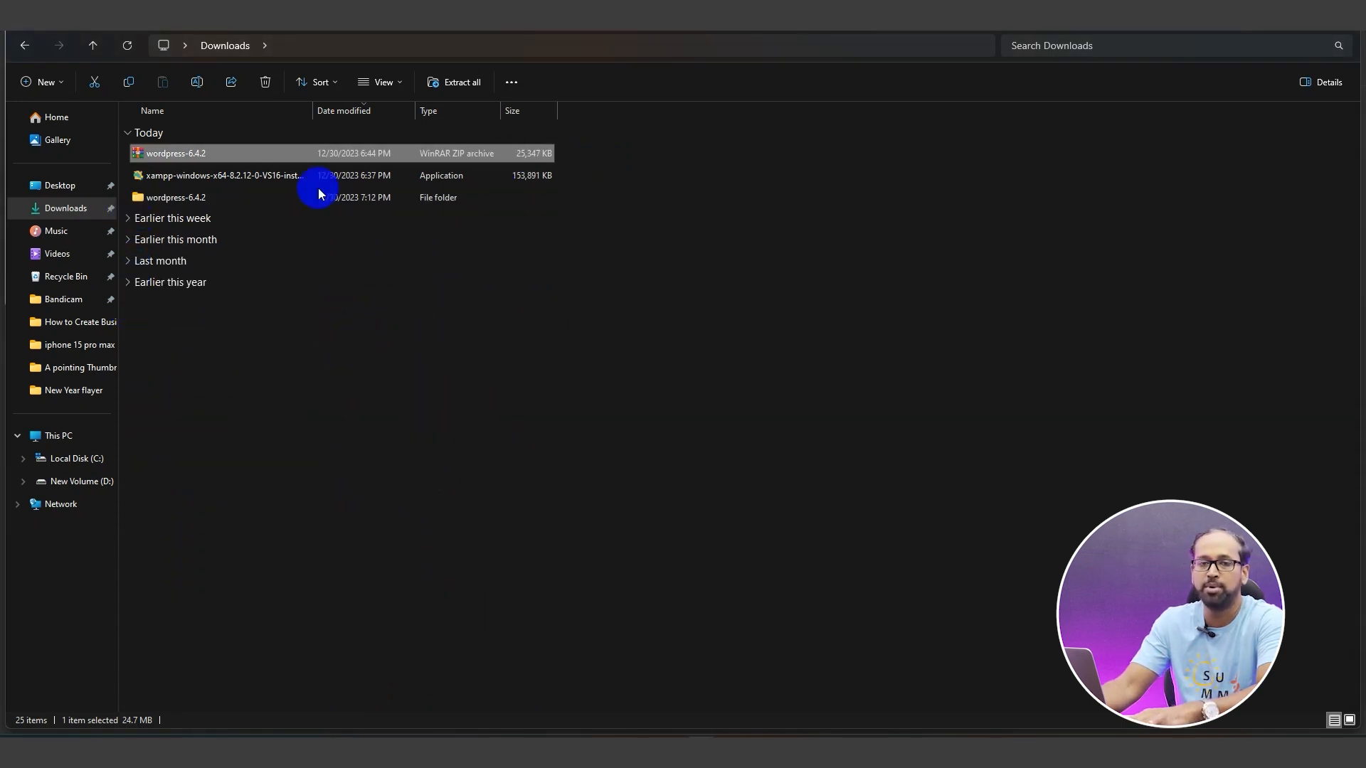
Select all 19 files and folders inside wordpress-6.4.2\wordpress for copying
double_click(240, 195)
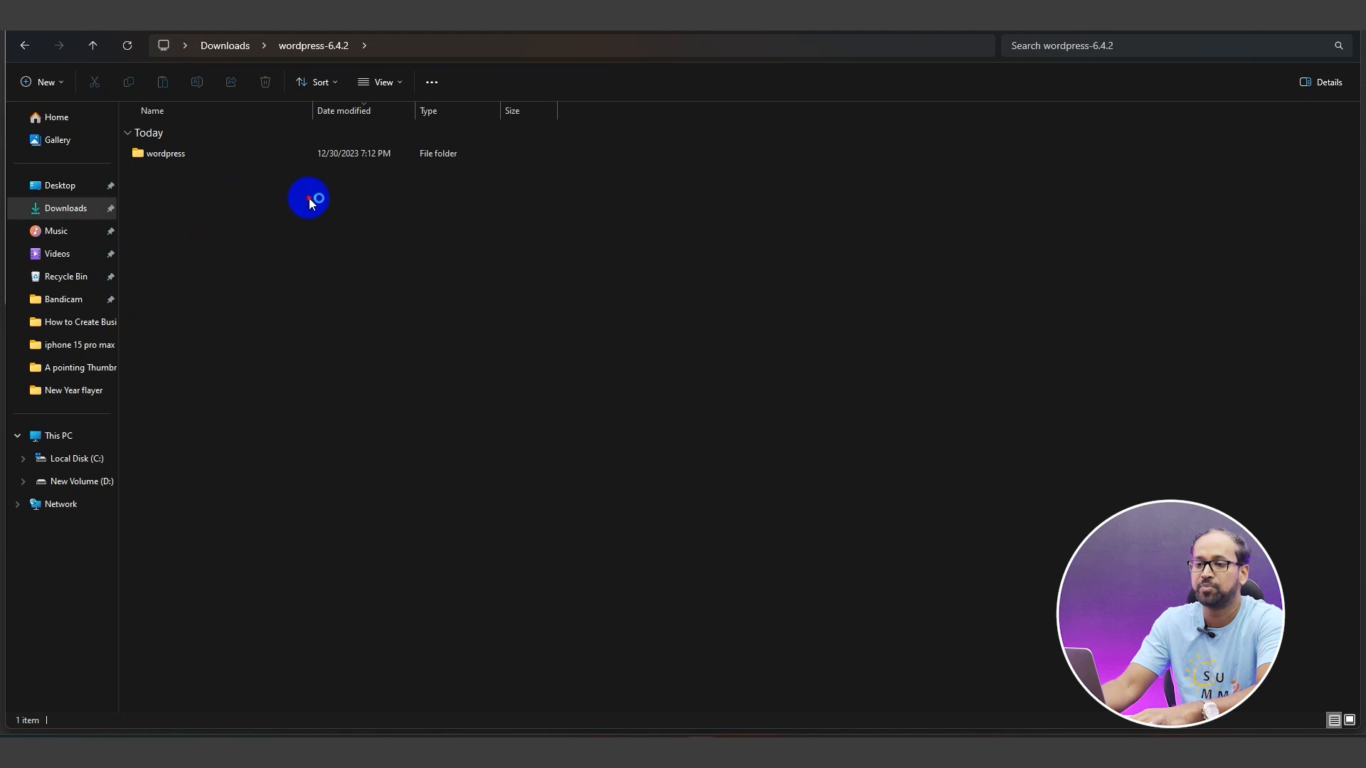
double_click(237, 153)
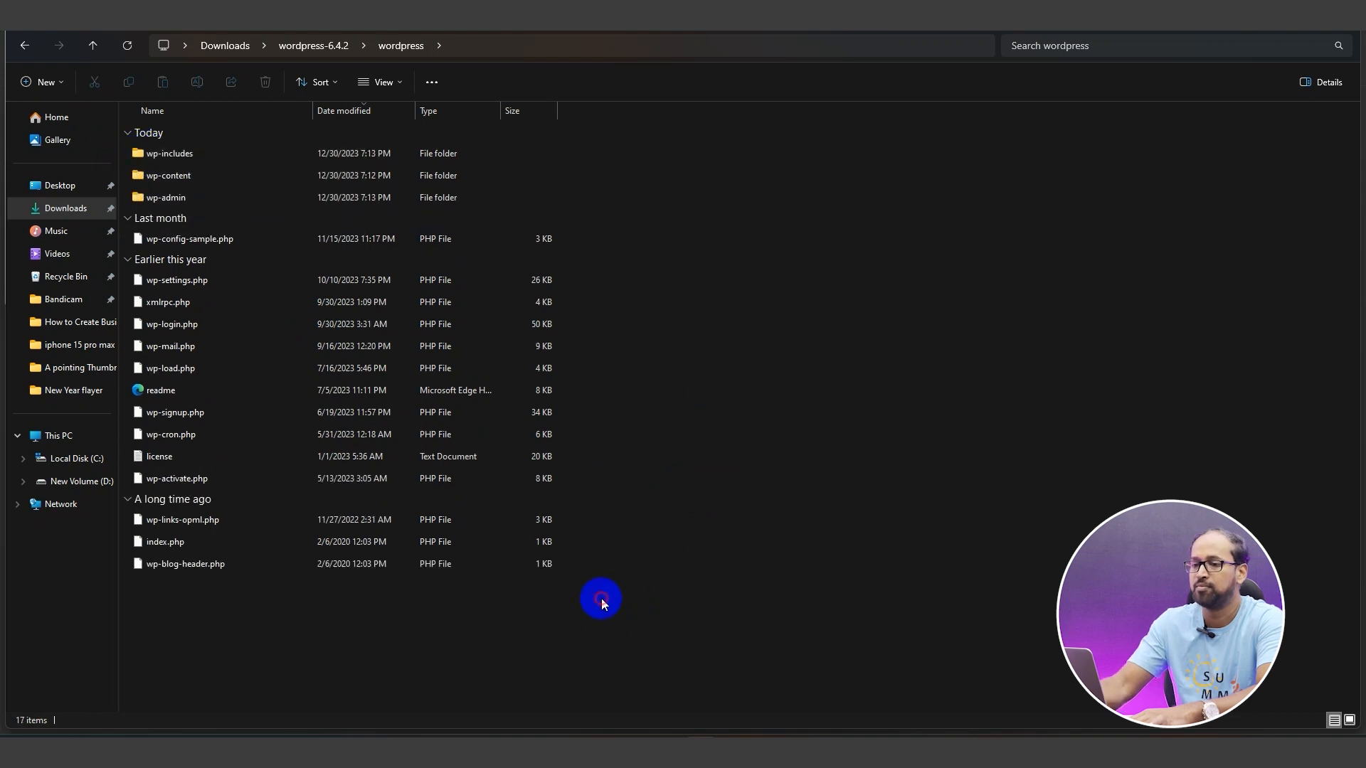
key(ctrl+a)
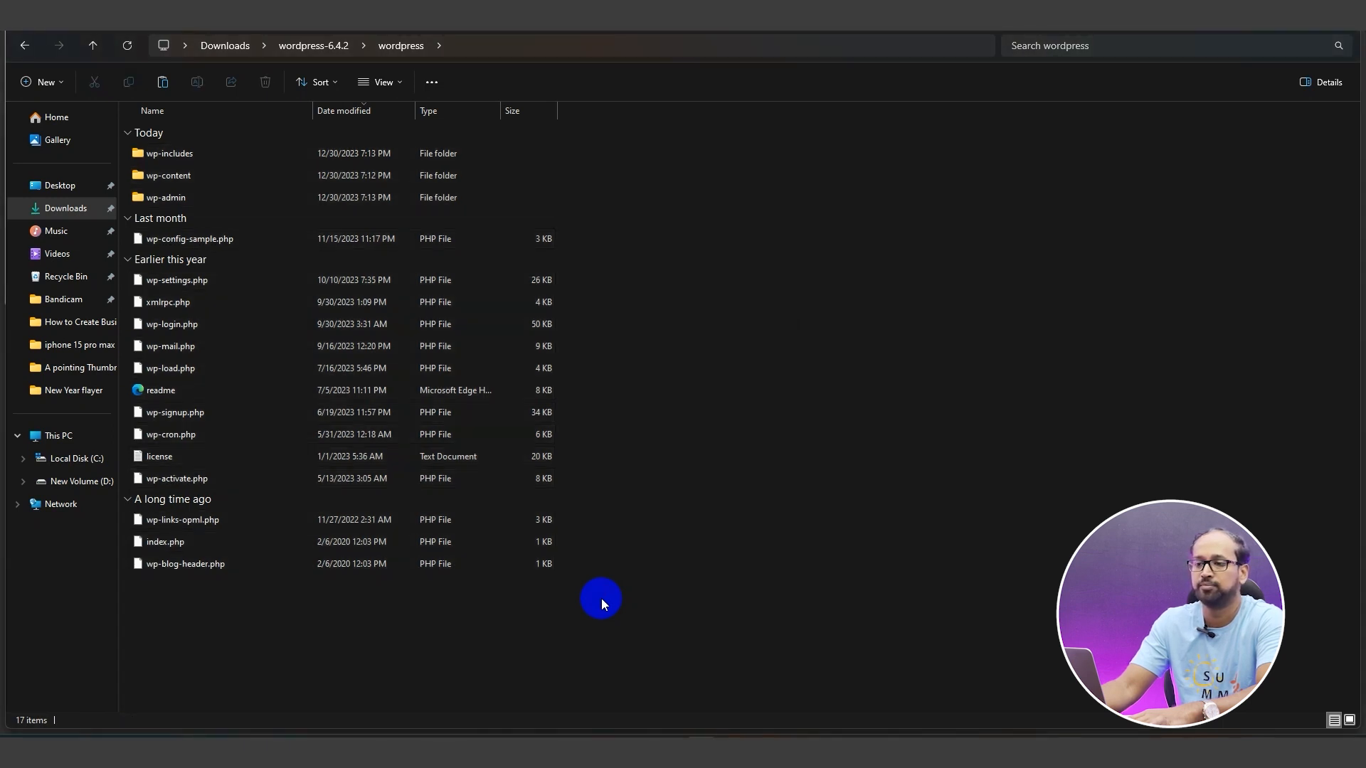
click(284, 47)
click(202, 45)
mouse_move(870, 736)
click(875, 701)
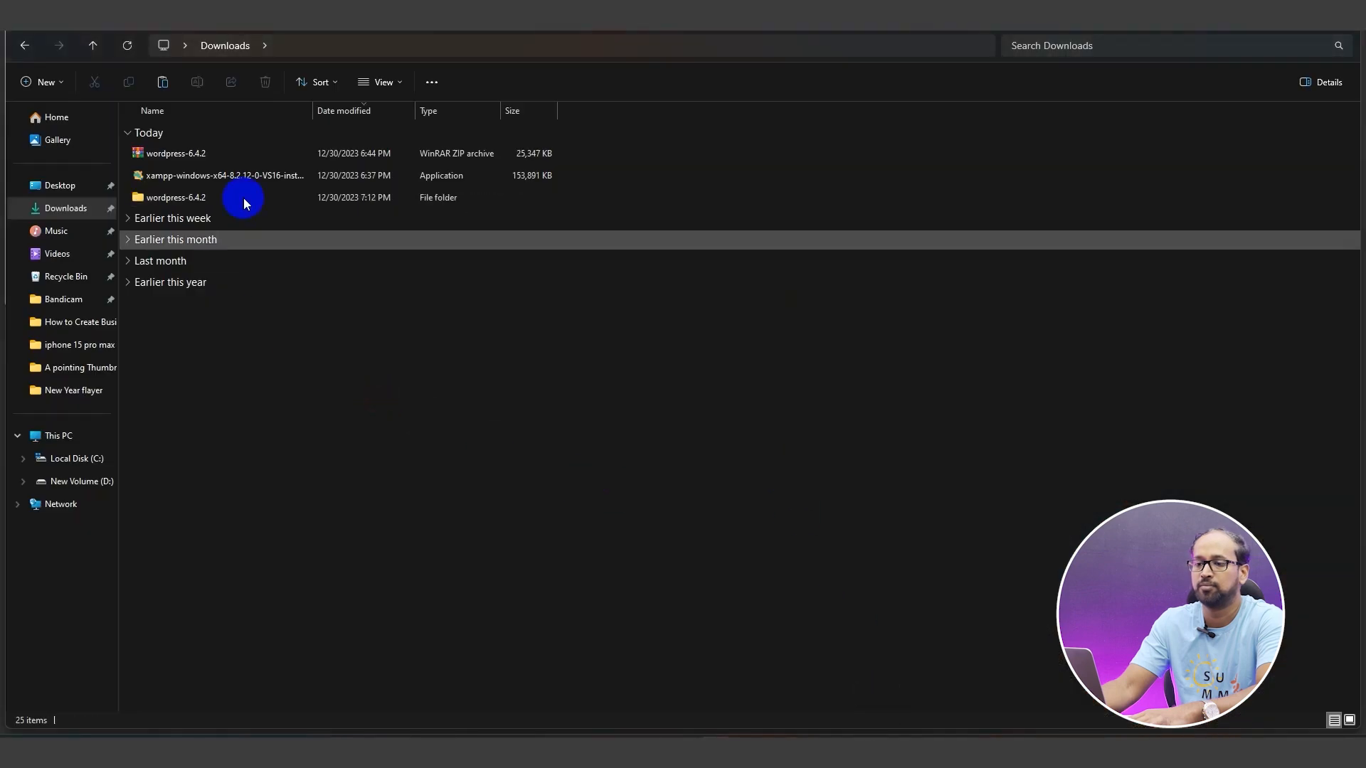
double_click(228, 200)
double_click(216, 153)
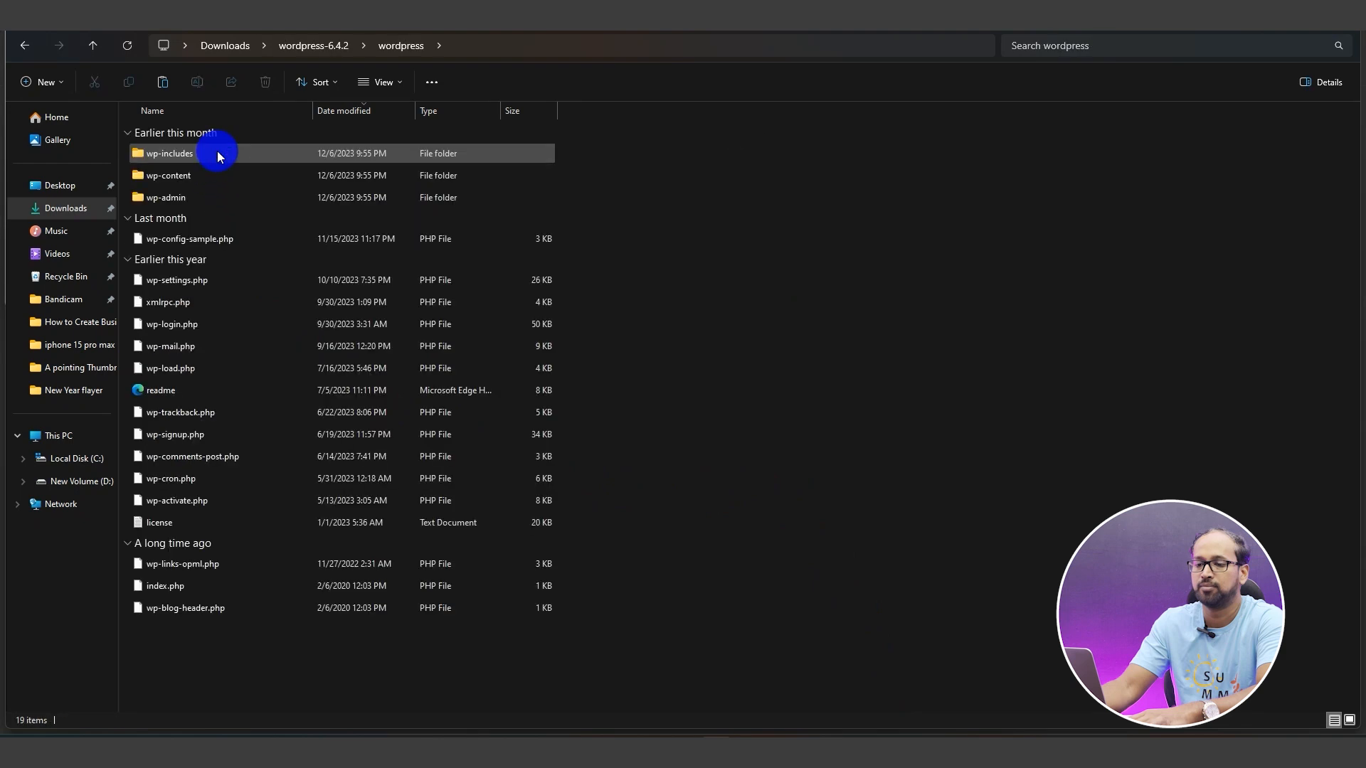
key(ctrl+a)
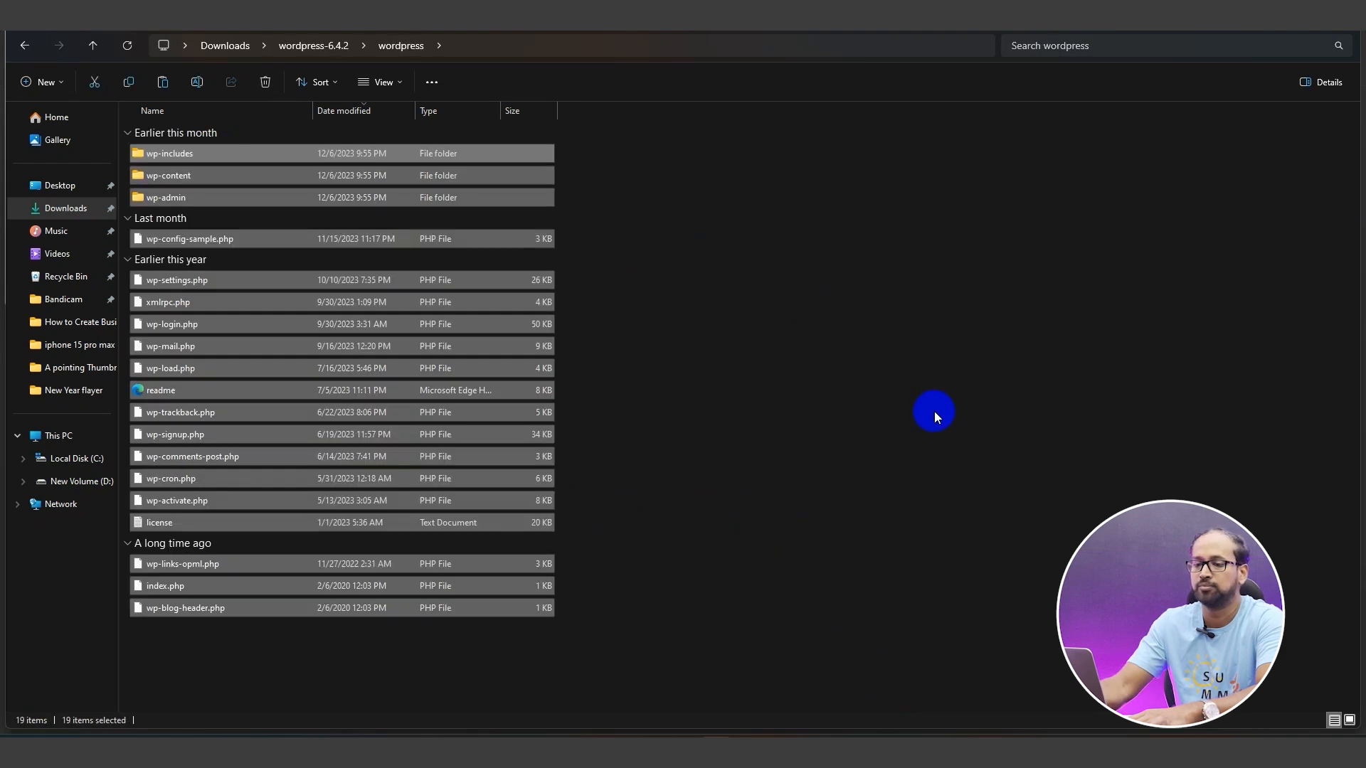
click(933, 411)
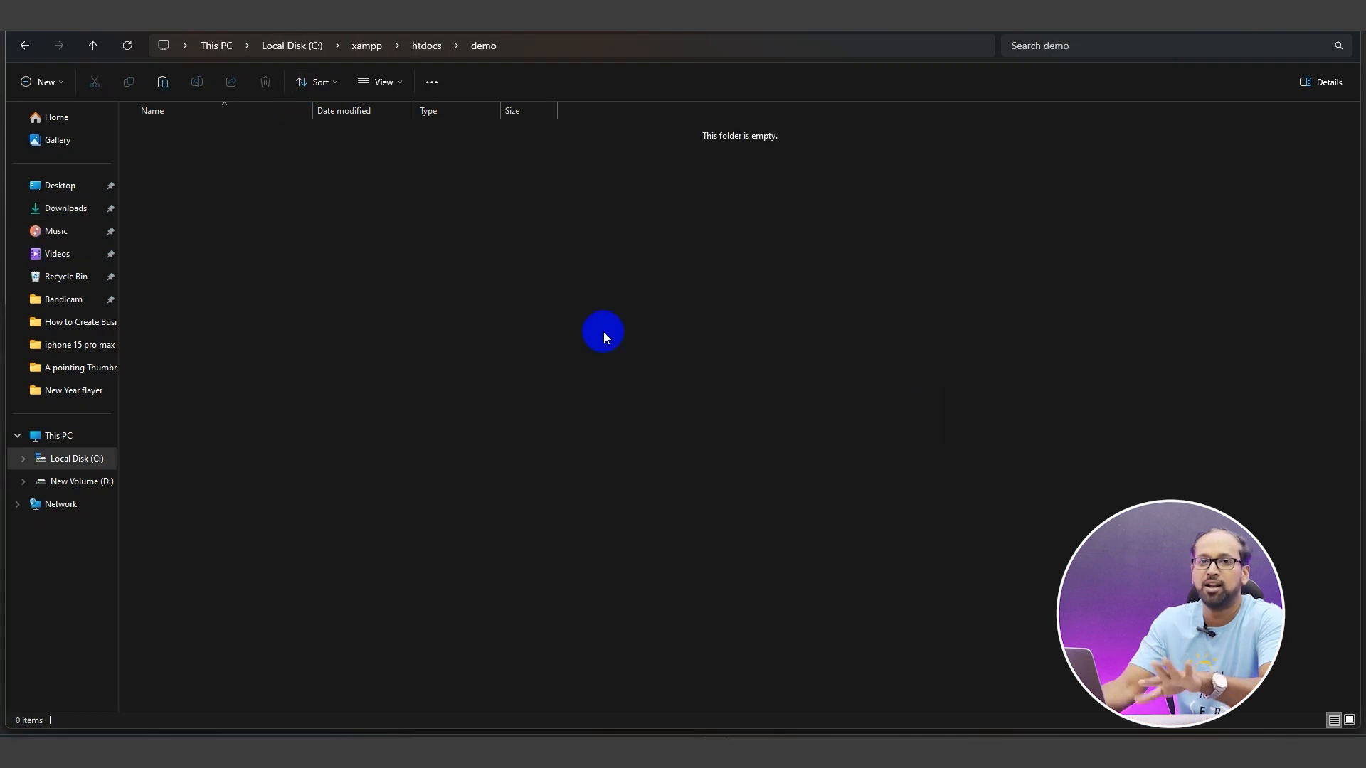
Paste the WordPress files into C:\xampp\htdocs\demo and load localhost/phpmyadmin
key(ctrl+v)
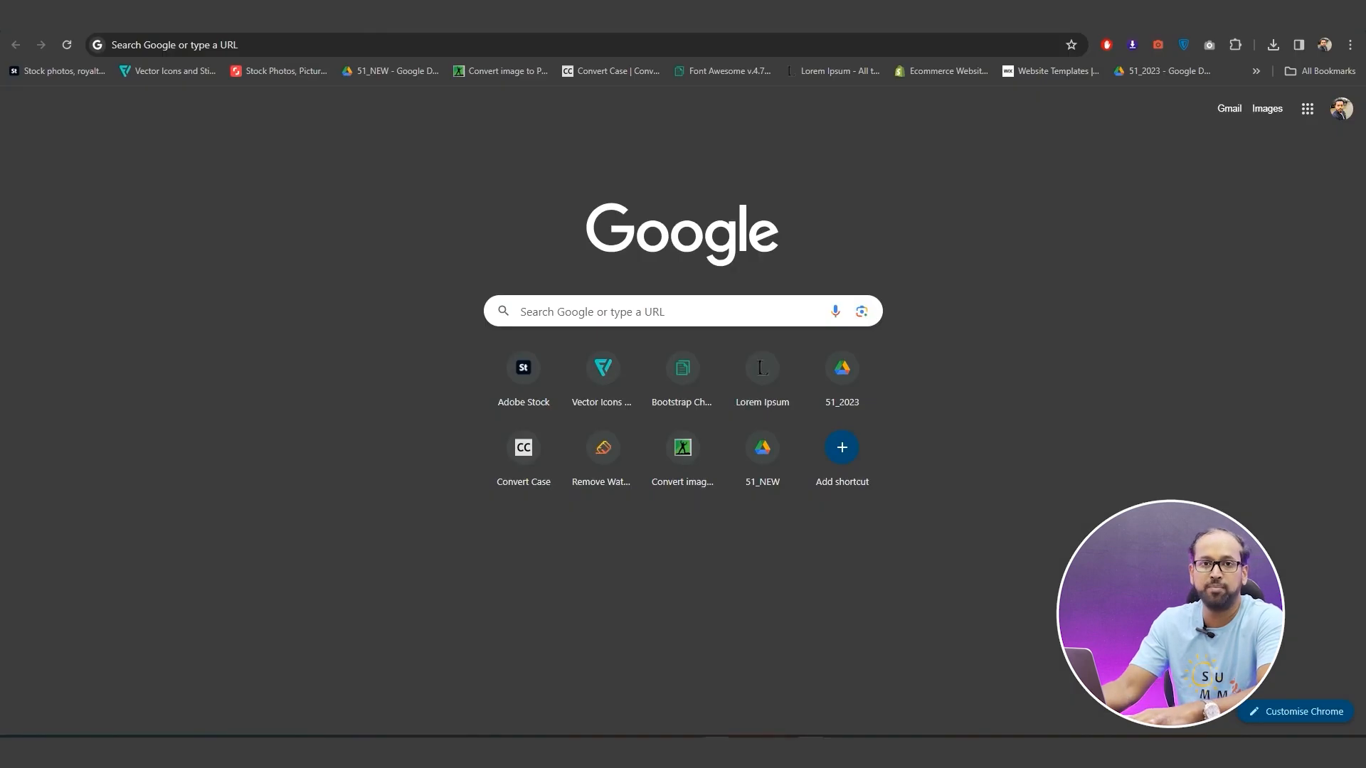
text(localhost/phpmyadmin)
key(Return)
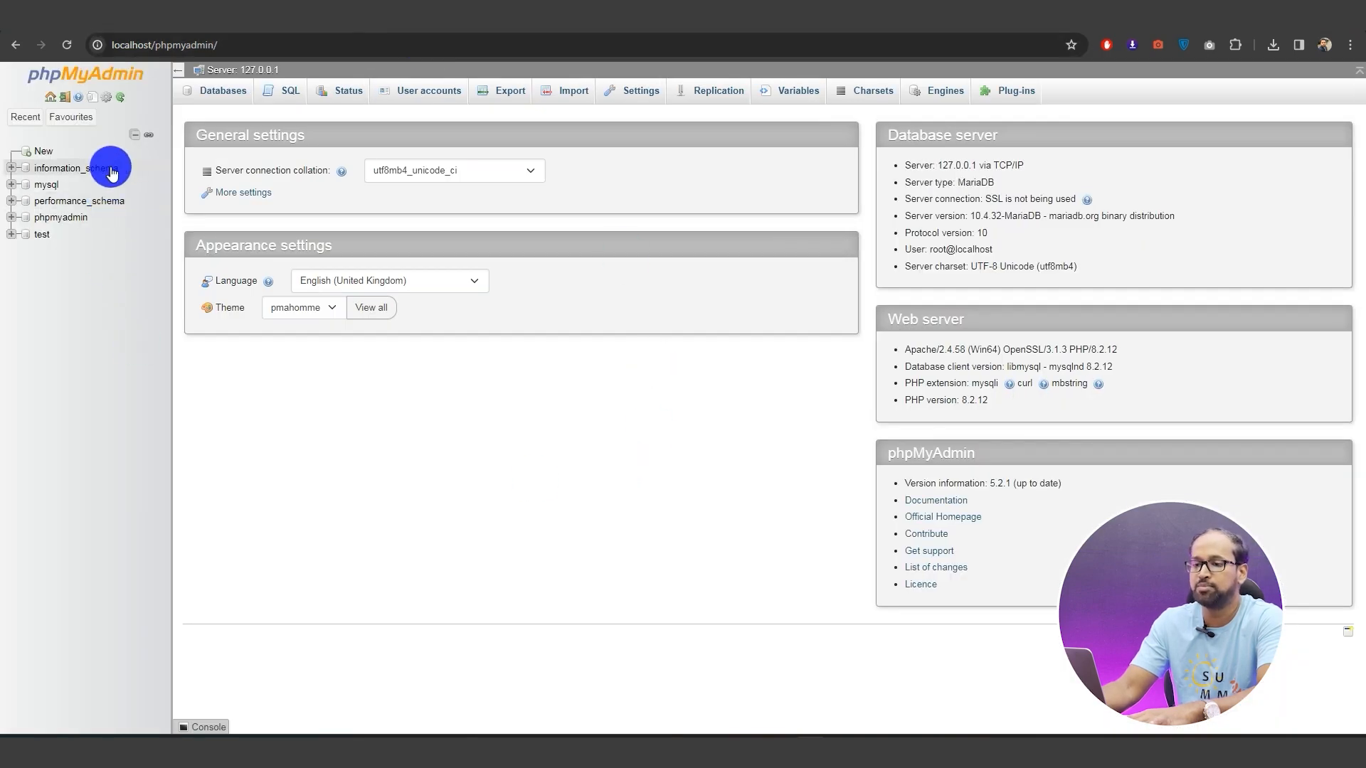
Create a database named 'demo' under Databases, then browse to localhost/demo
click(218, 91)
click(286, 209)
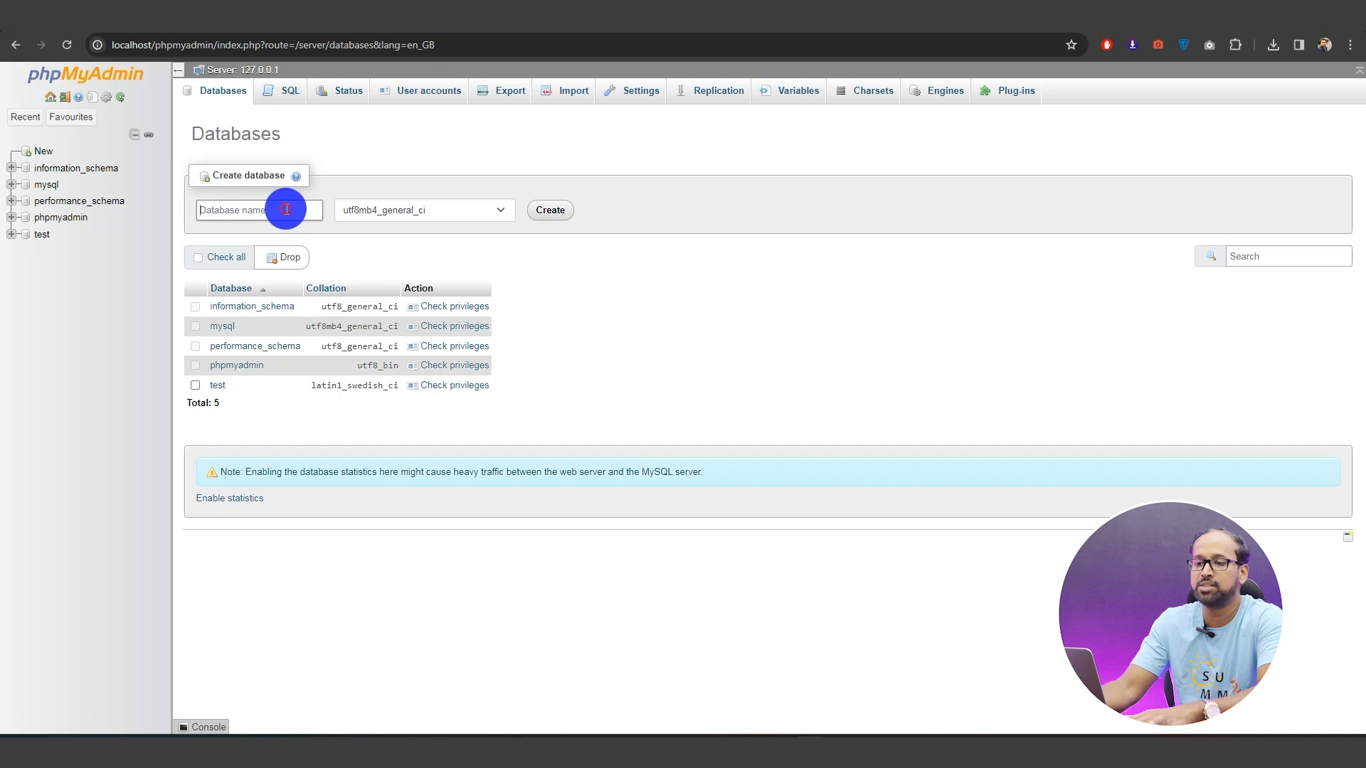
text(demo)
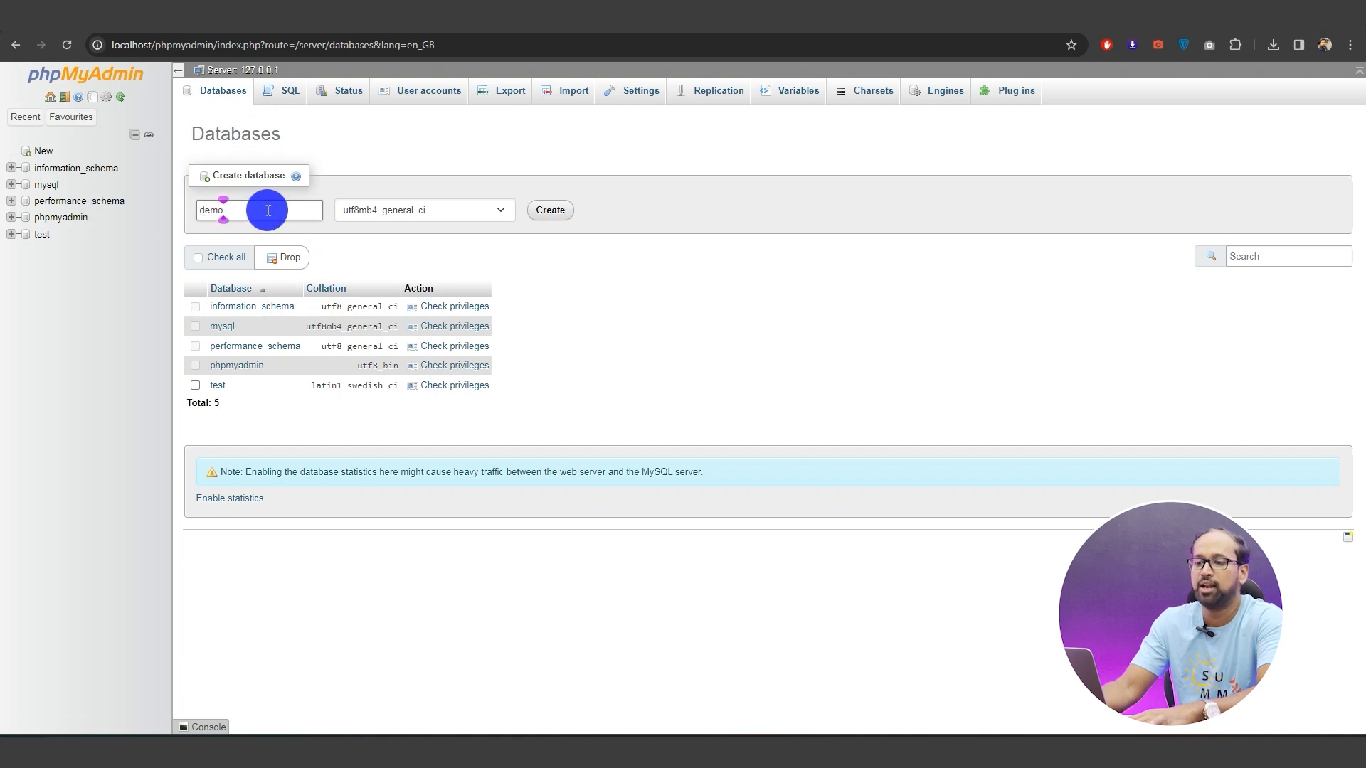
click(544, 210)
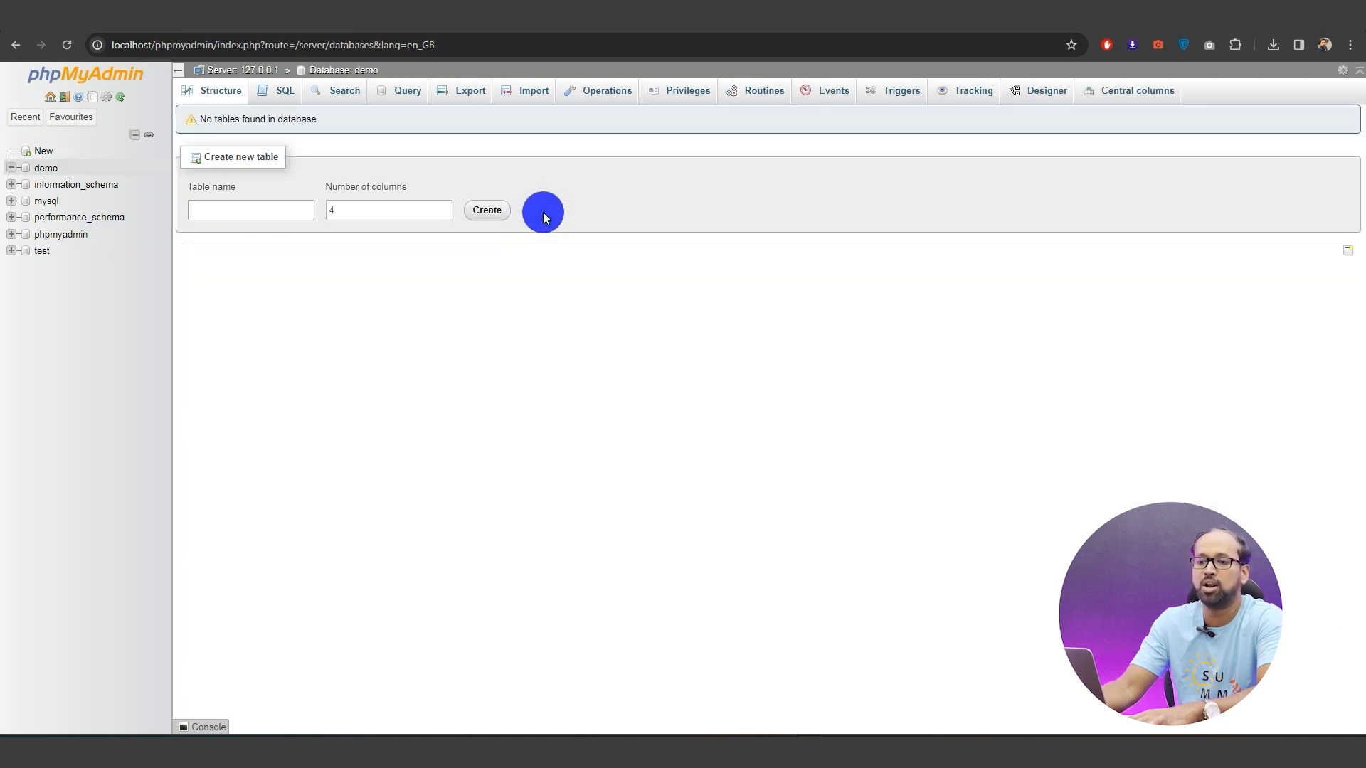
click(306, 45)
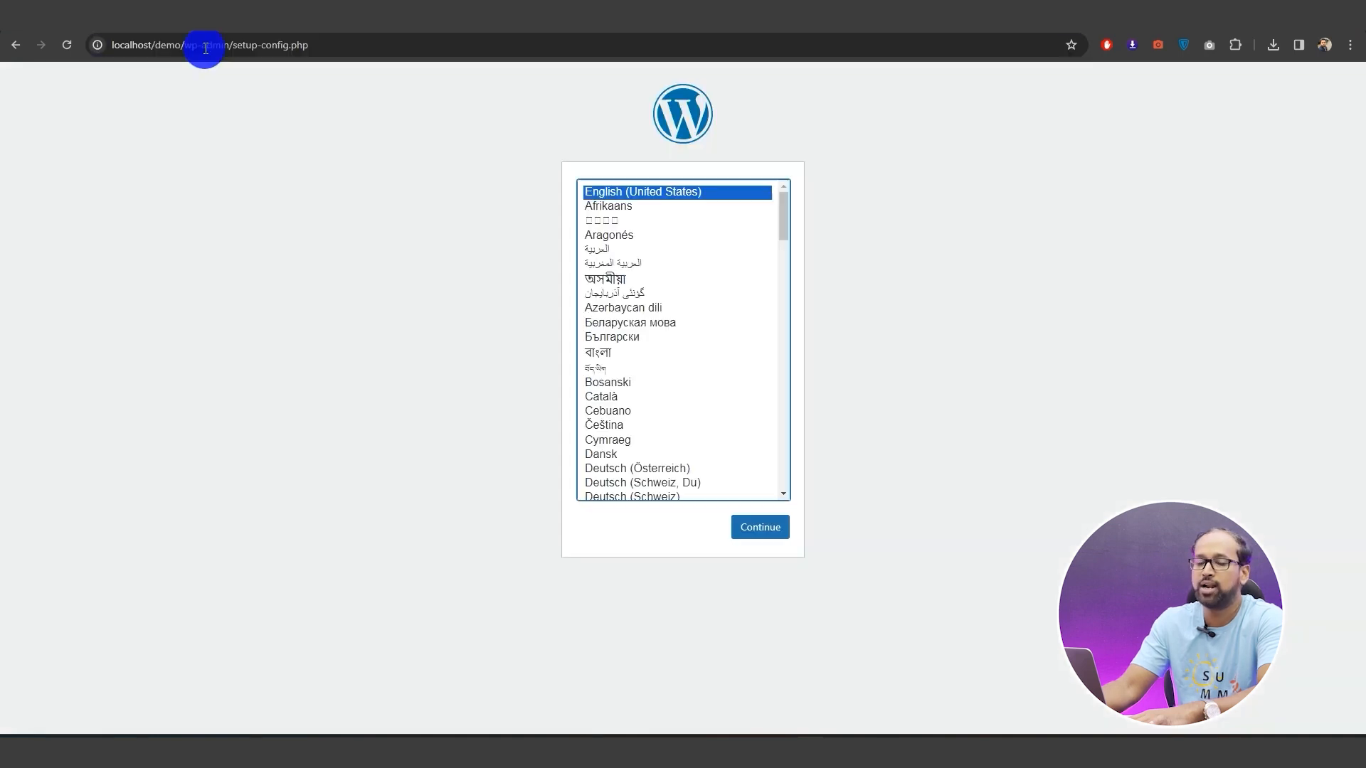
Keep English (United States), reach the database form, and confirm the demo database exists in phpMyAdmin
click(760, 532)
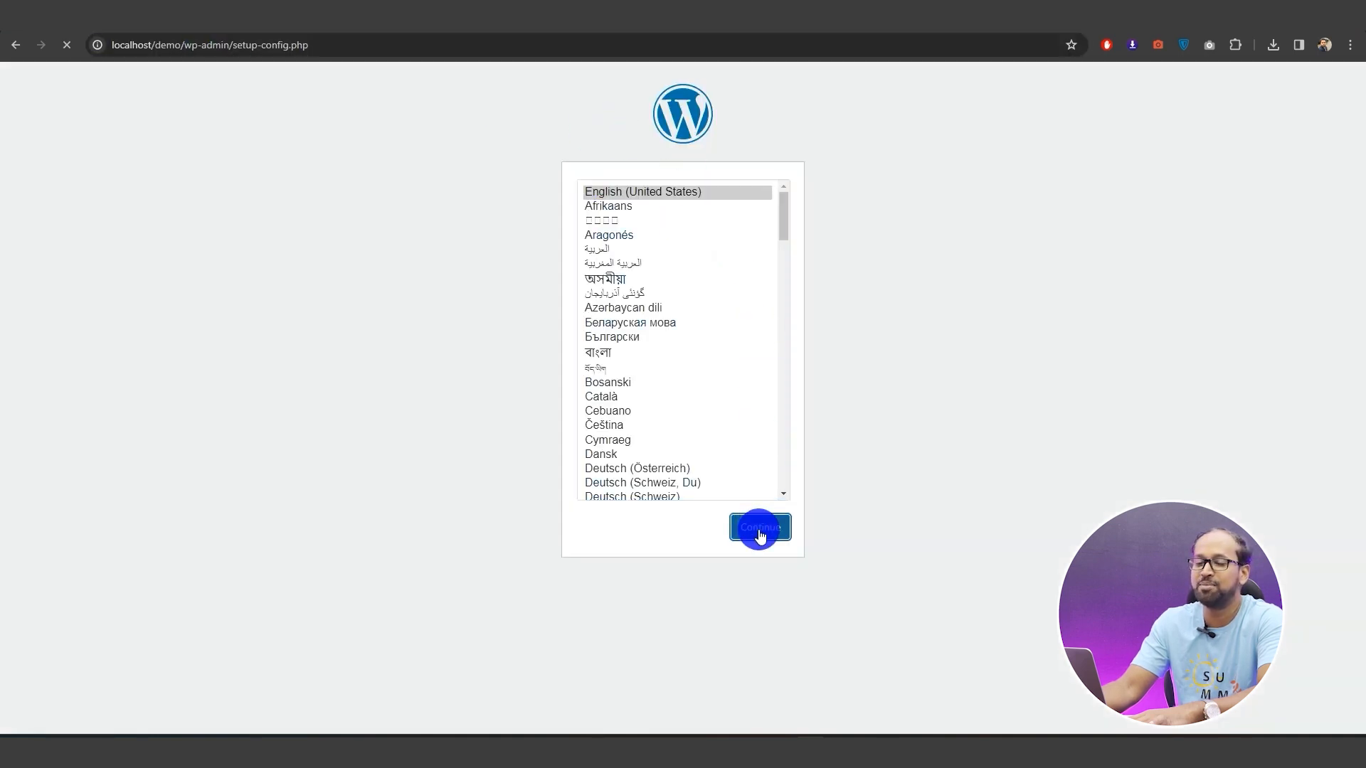
click(471, 437)
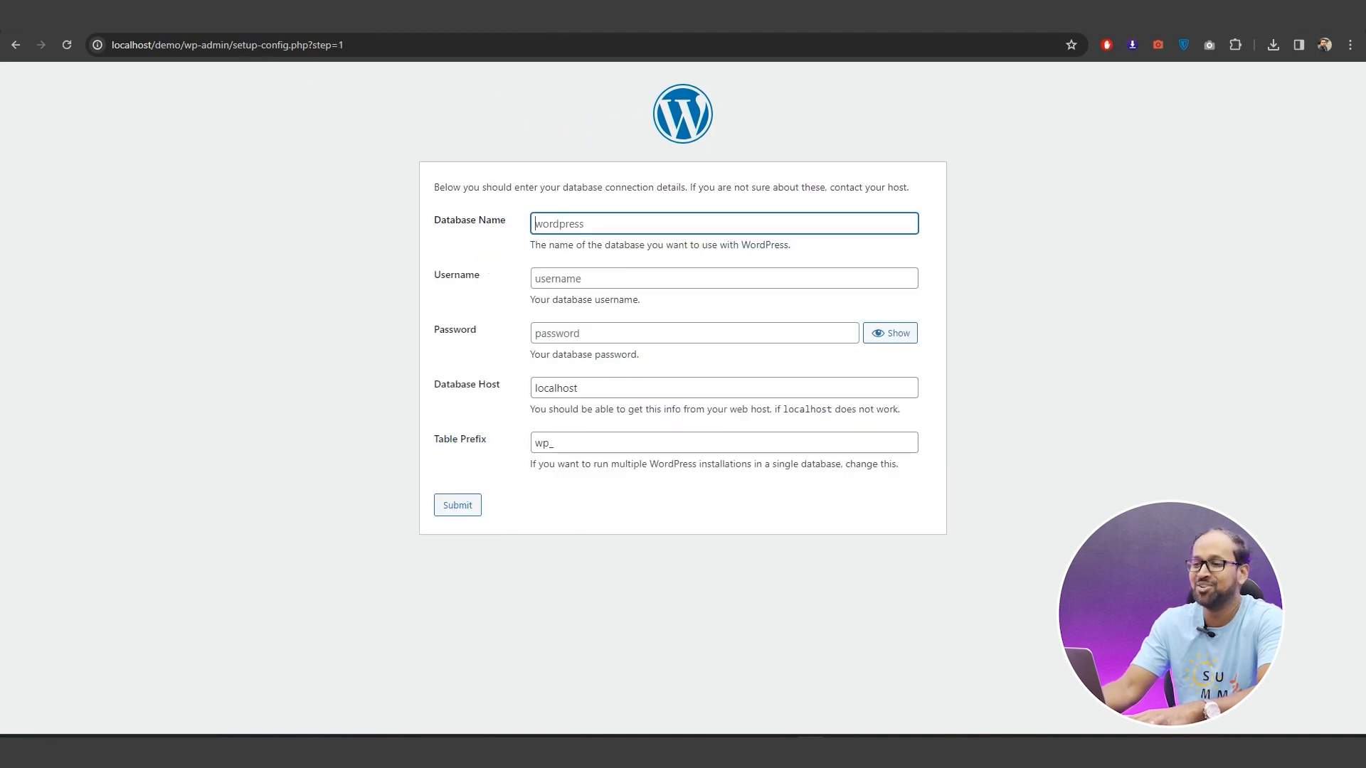
click(214, 15)
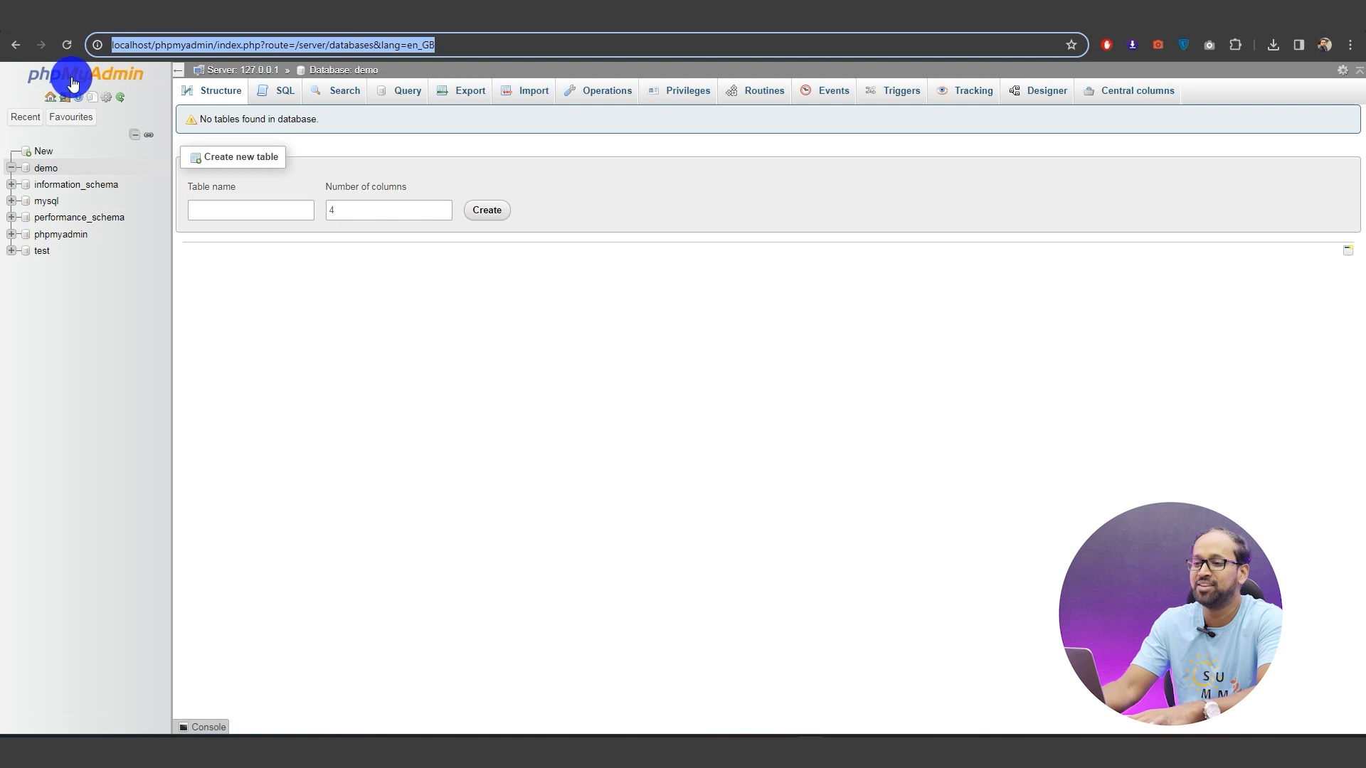
click(44, 169)
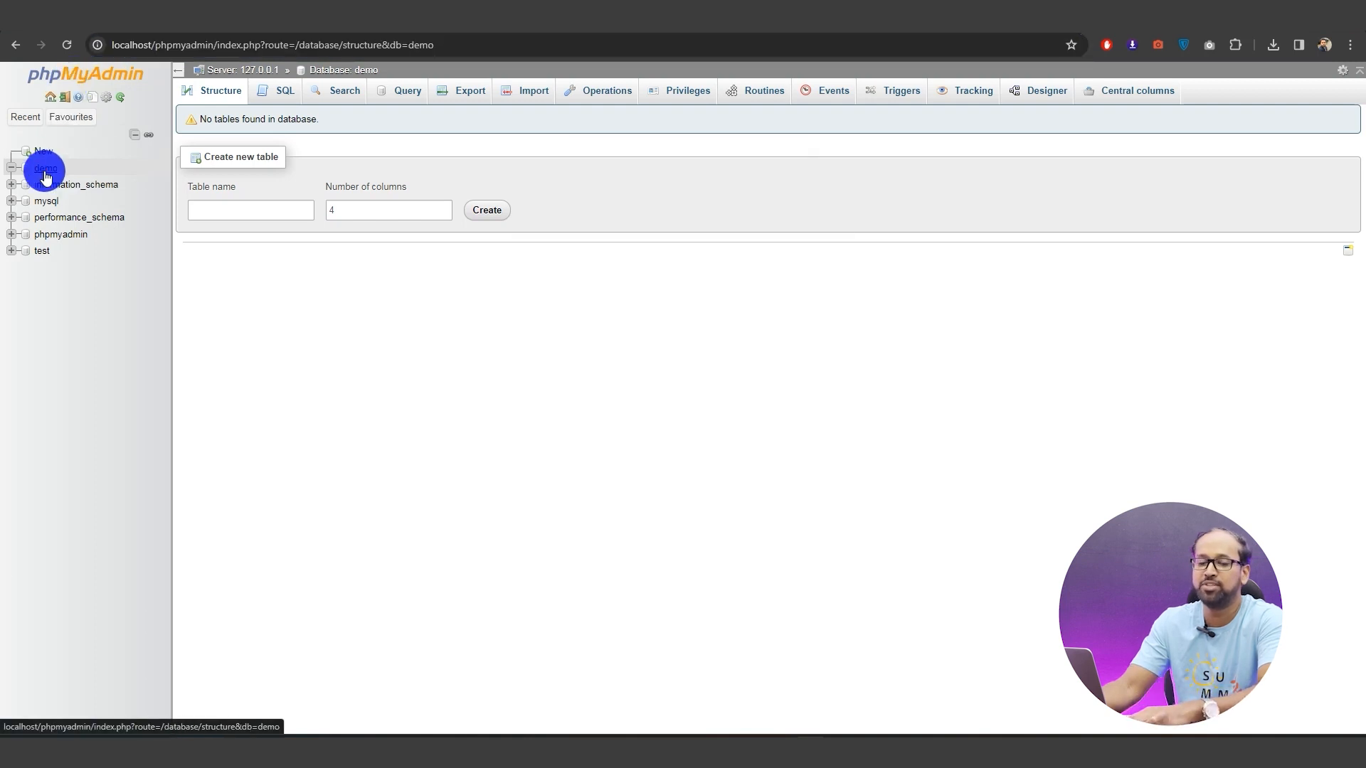
click(75, 79)
click(223, 91)
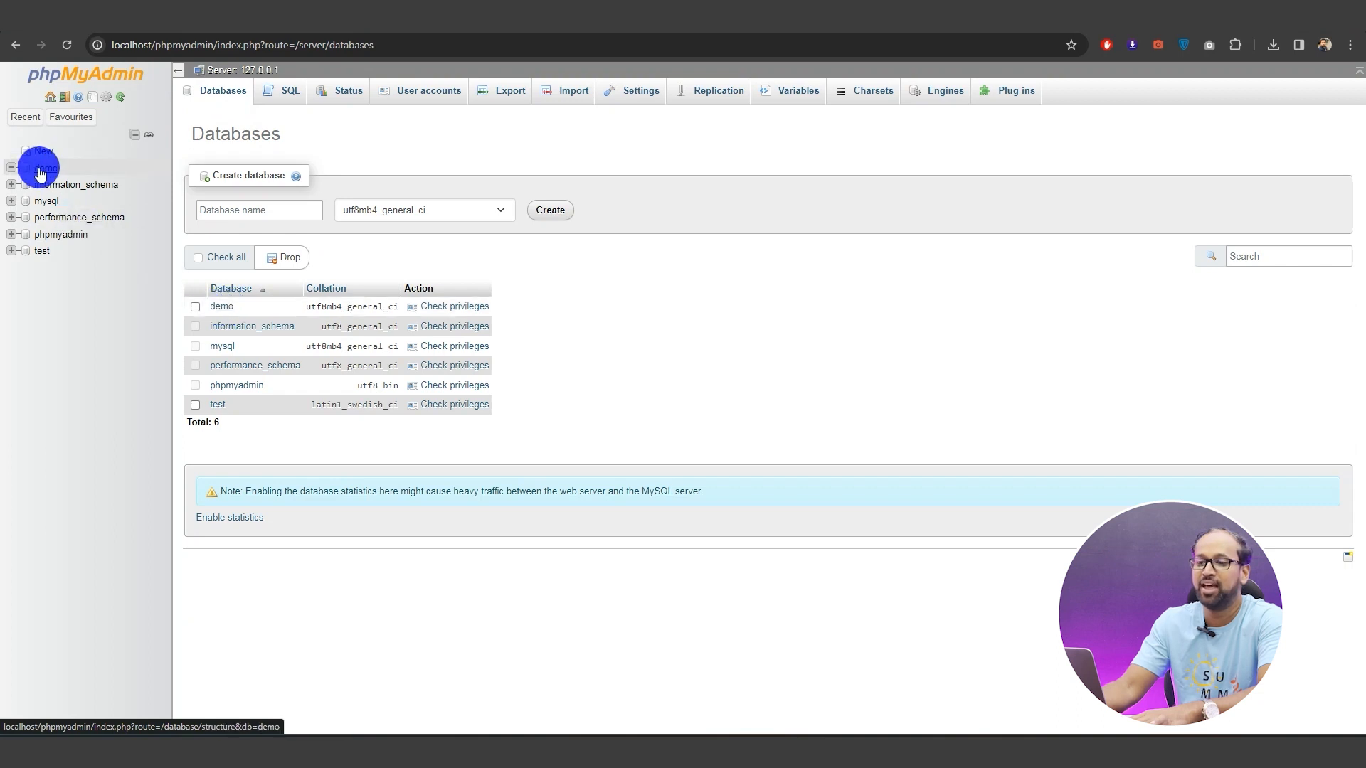
click(441, 22)
click(581, 223)
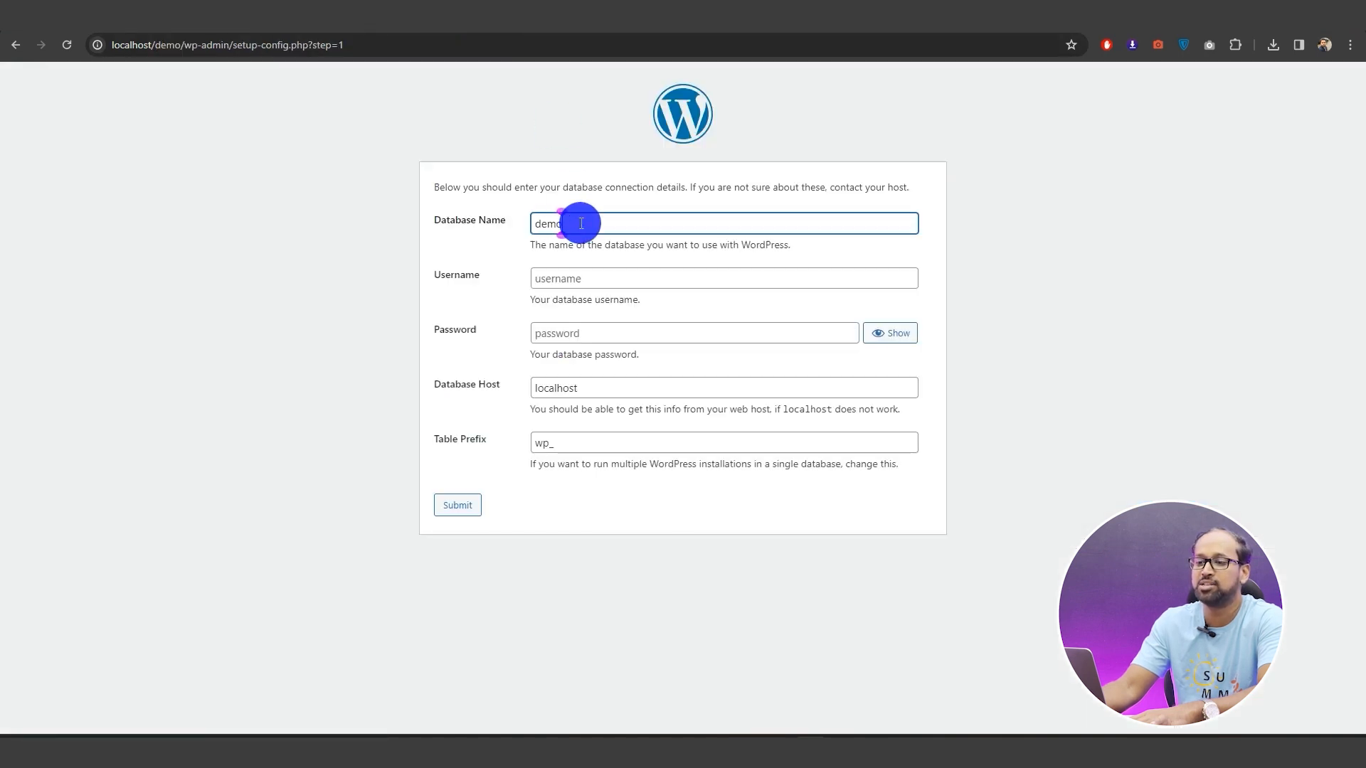
Connect with username root, run the installation, and enter 'Demo Site' as Site Title
click(609, 282)
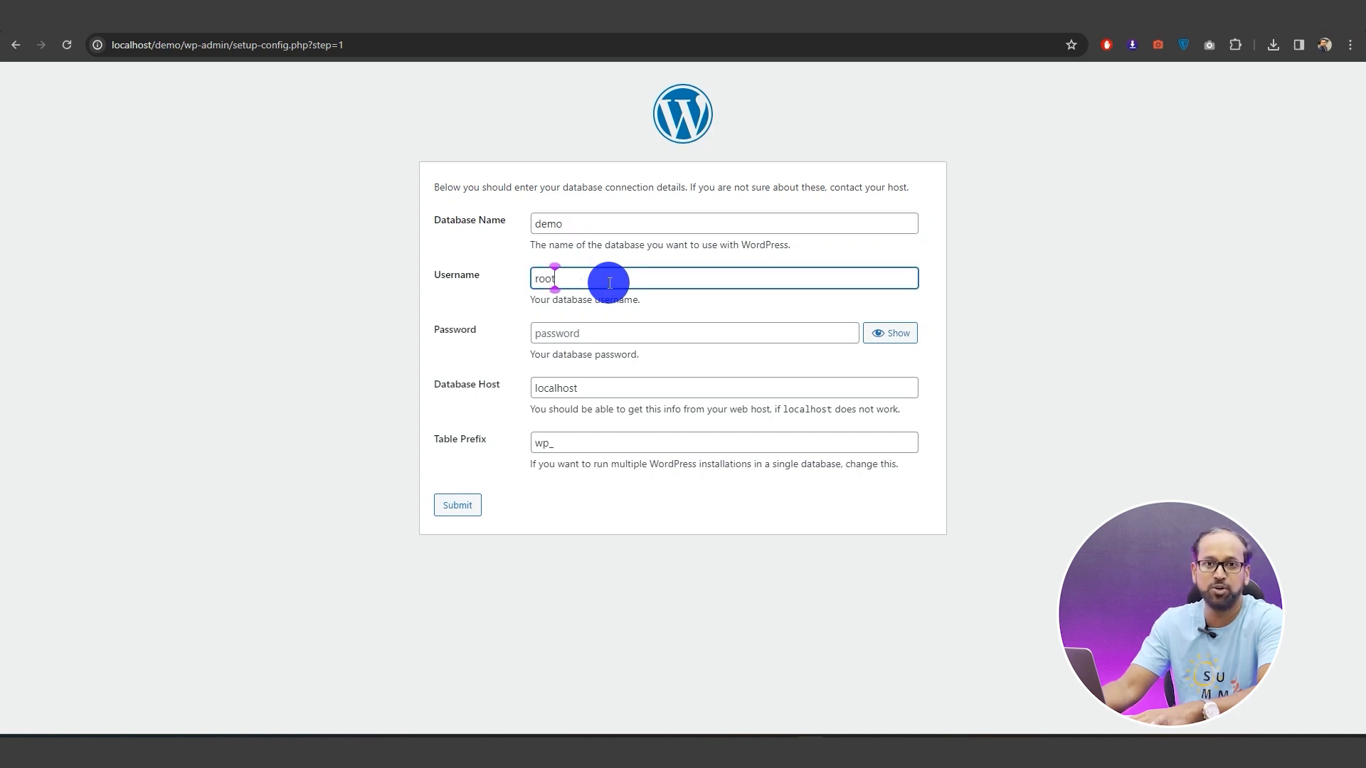
click(907, 308)
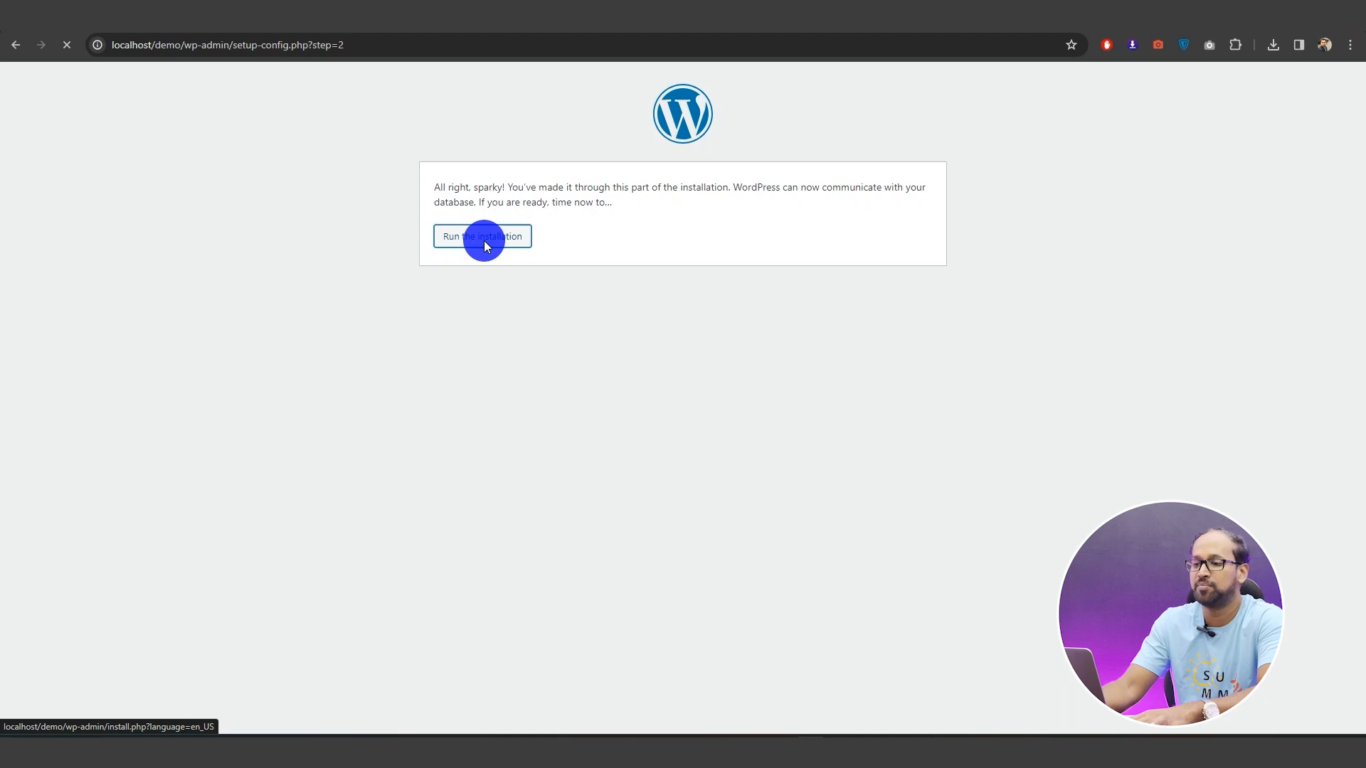
click(598, 354)
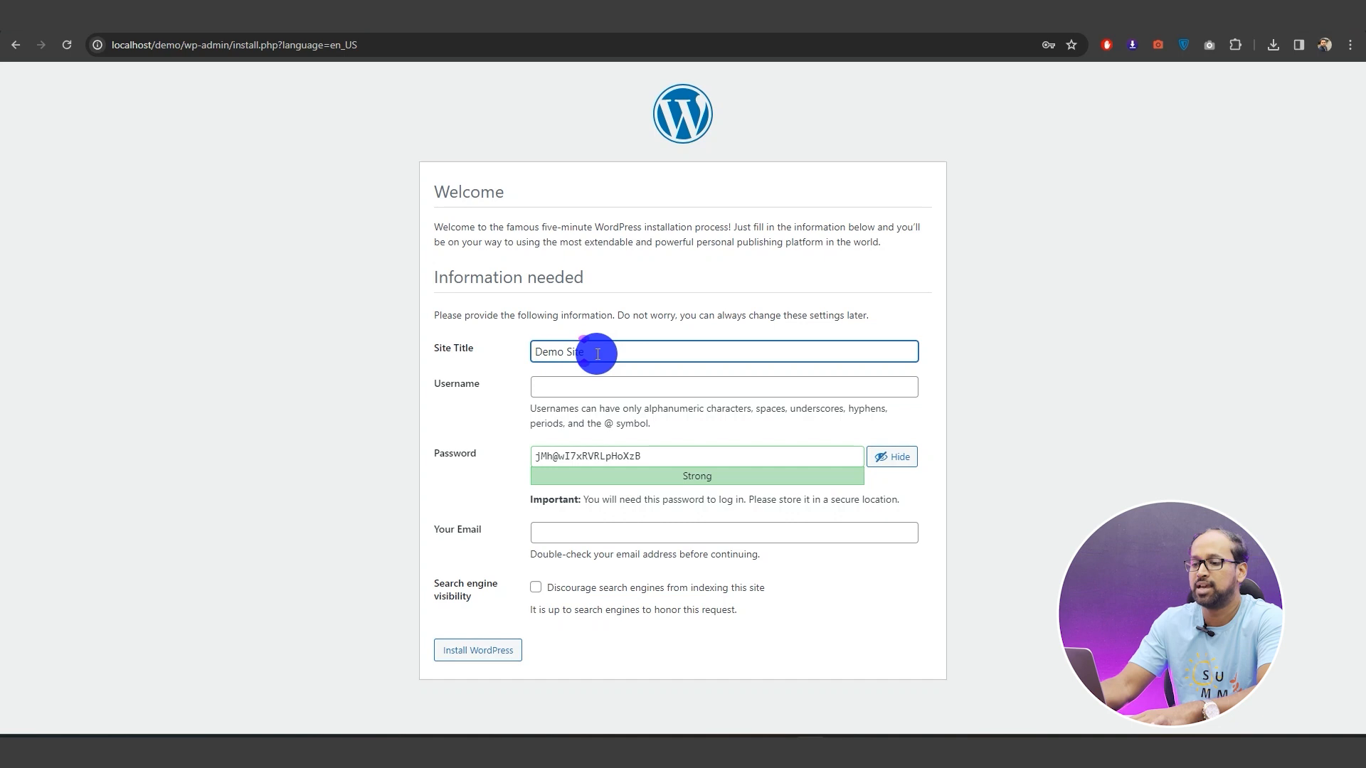
Enter the admin username in the installer and bring up Notepad for saving credentials
click(588, 387)
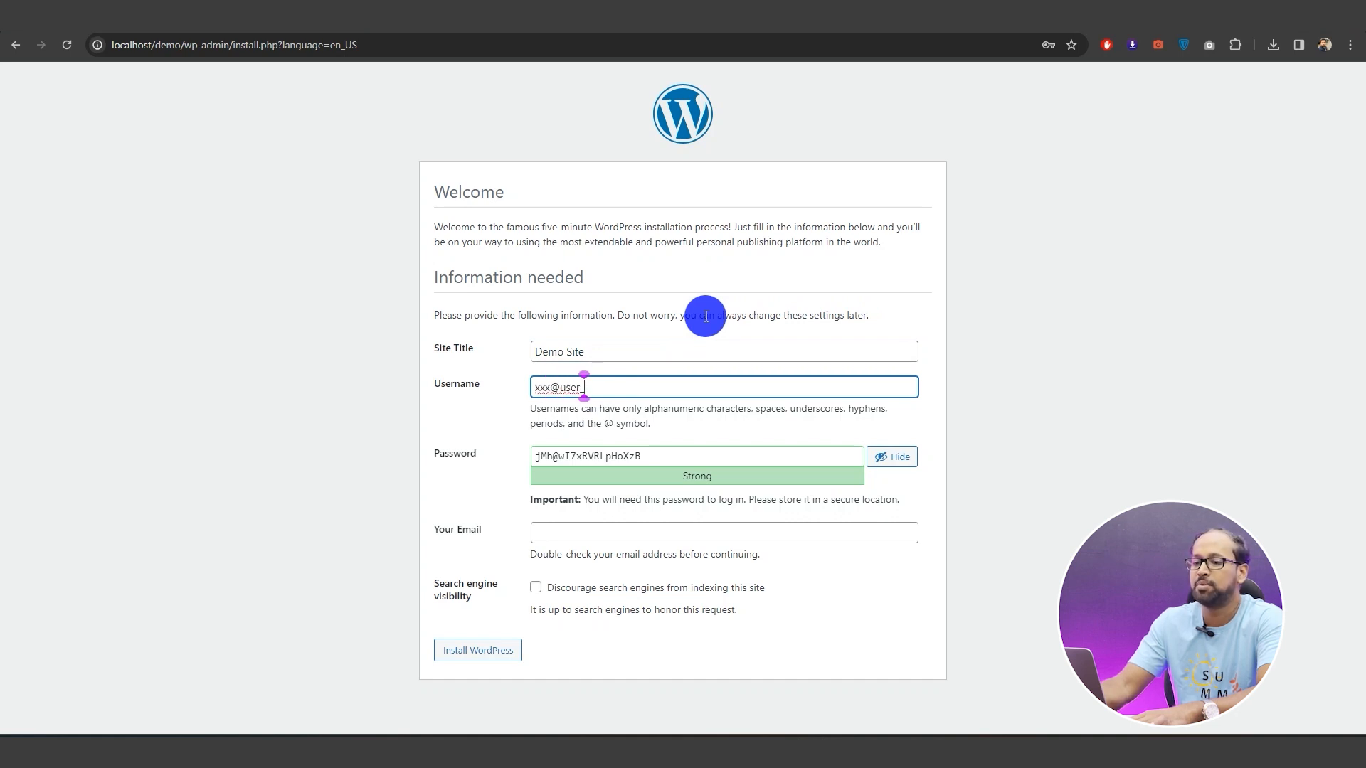
text(admin)
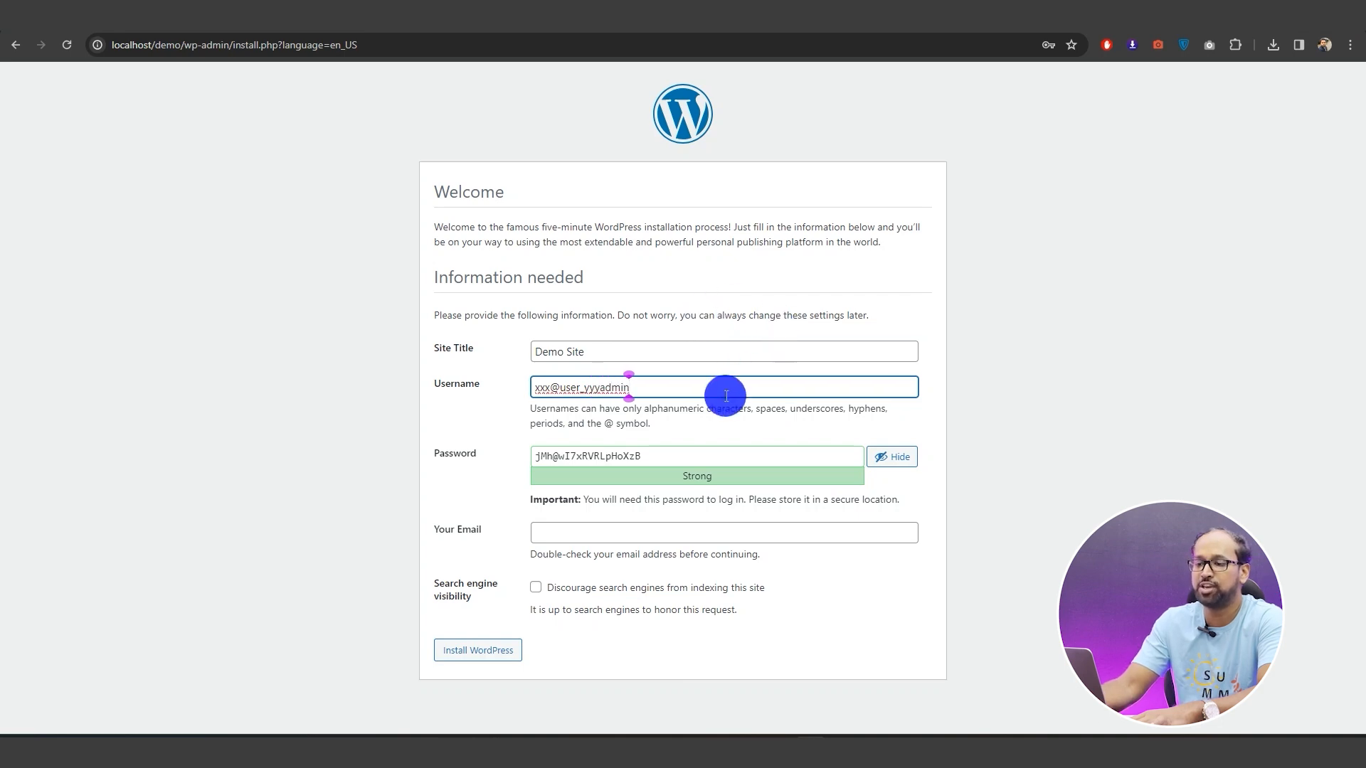
click(574, 750)
text(note)
click(640, 306)
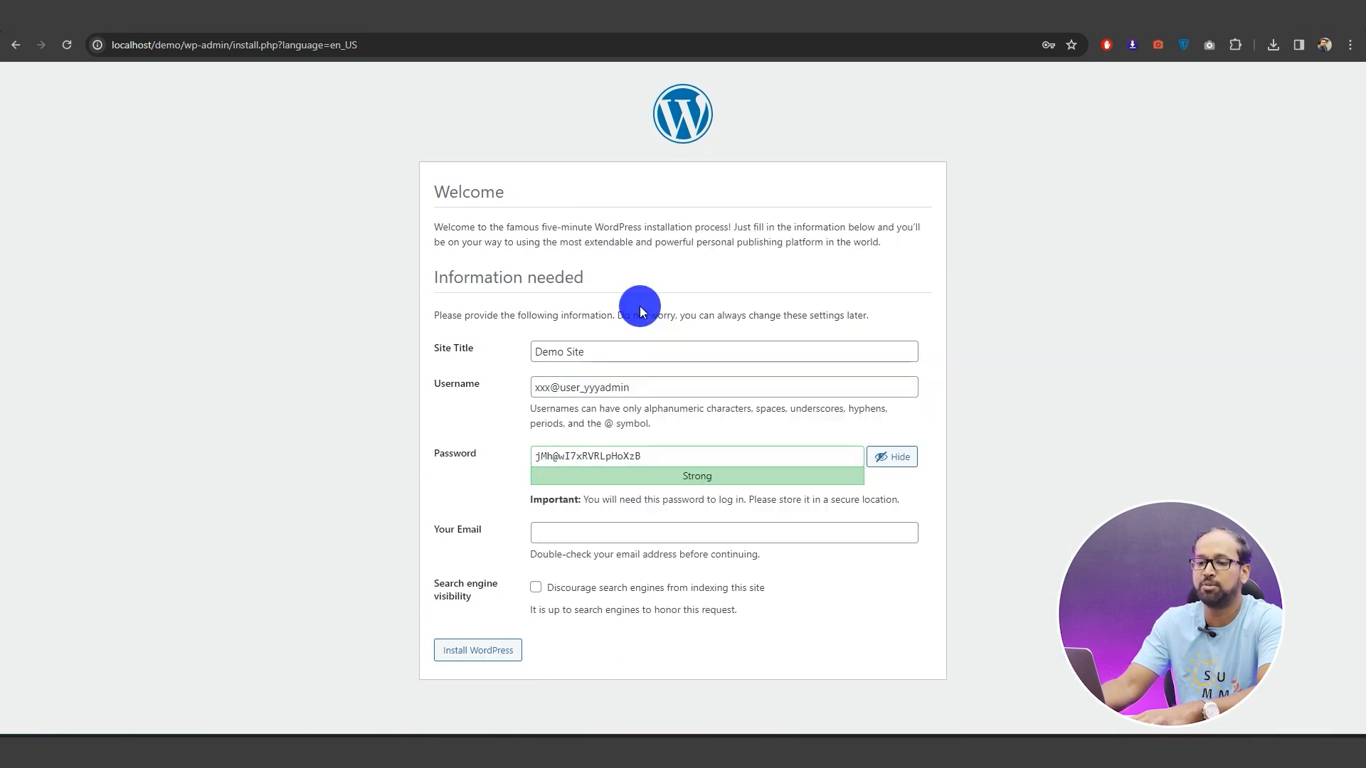
Copy the admin username into the note, labelled 'Username:'
key(BackSpace)
triple_click(627, 390)
key(ctrl+c)
key(alt+Tab)
key(ctrl+v)
click(33, 280)
text(Username:)
Add the generated admin password to the note under a 'Password:' label
click(245, 280)
text(ord:)
triple_click(653, 458)
key(ctrl+c)
key(alt+Tab)
key(ctrl+v)
key(alt+Tab)
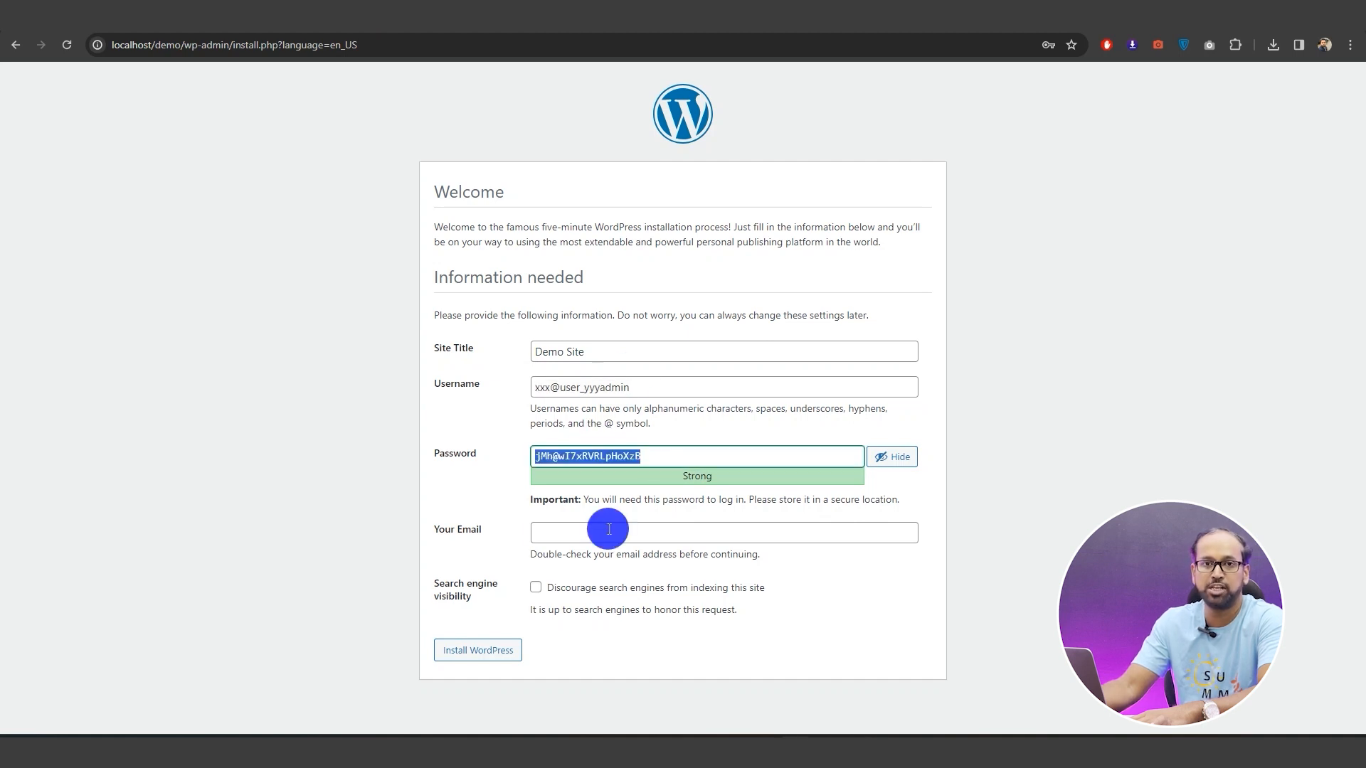
Fill in the admin e-mail address and submit to install WordPress
click(680, 527)
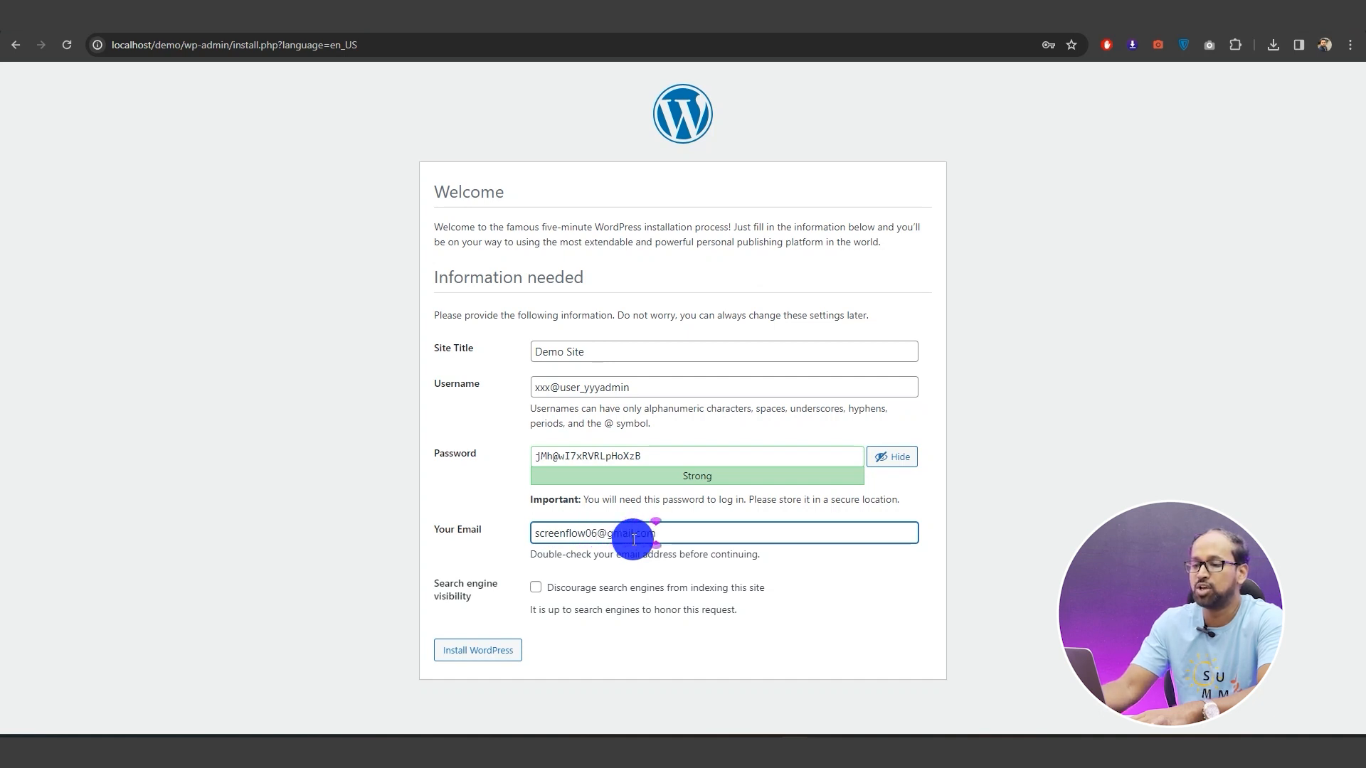
click(481, 649)
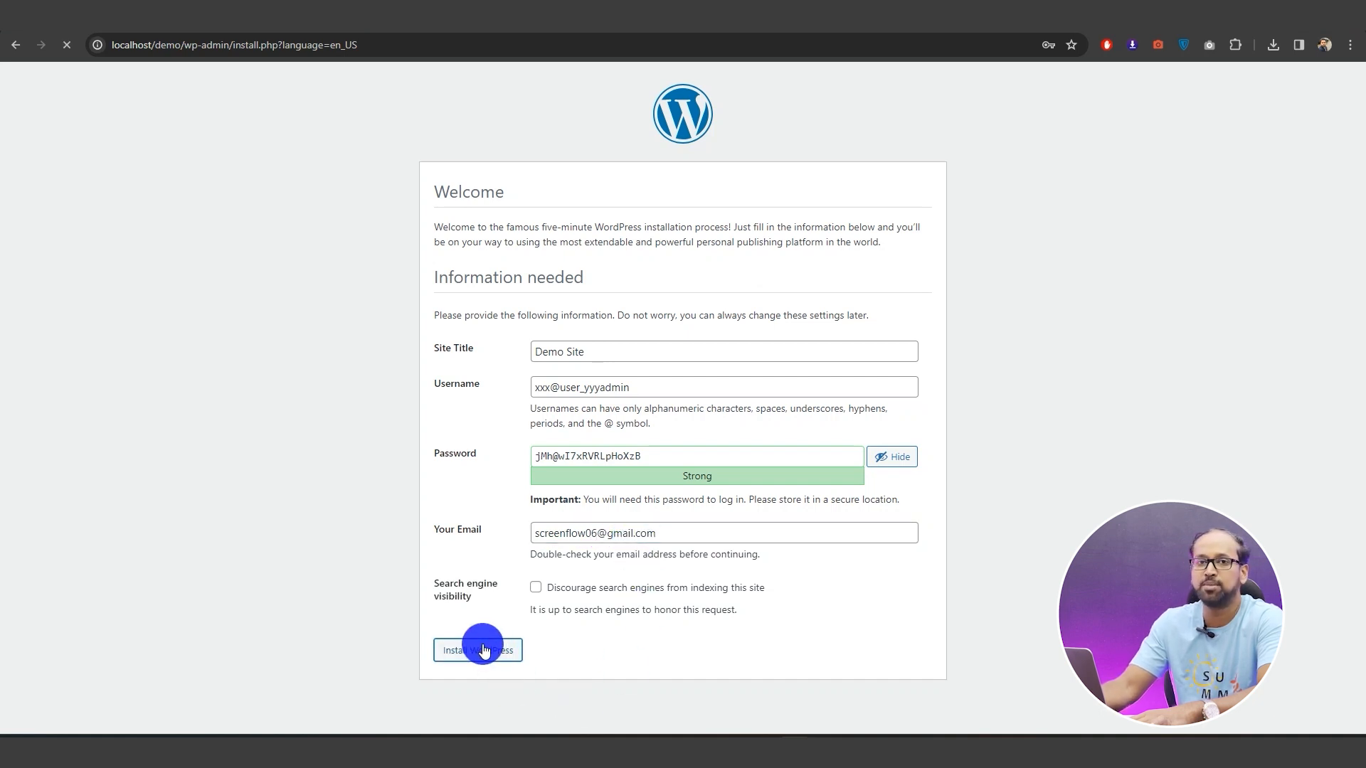